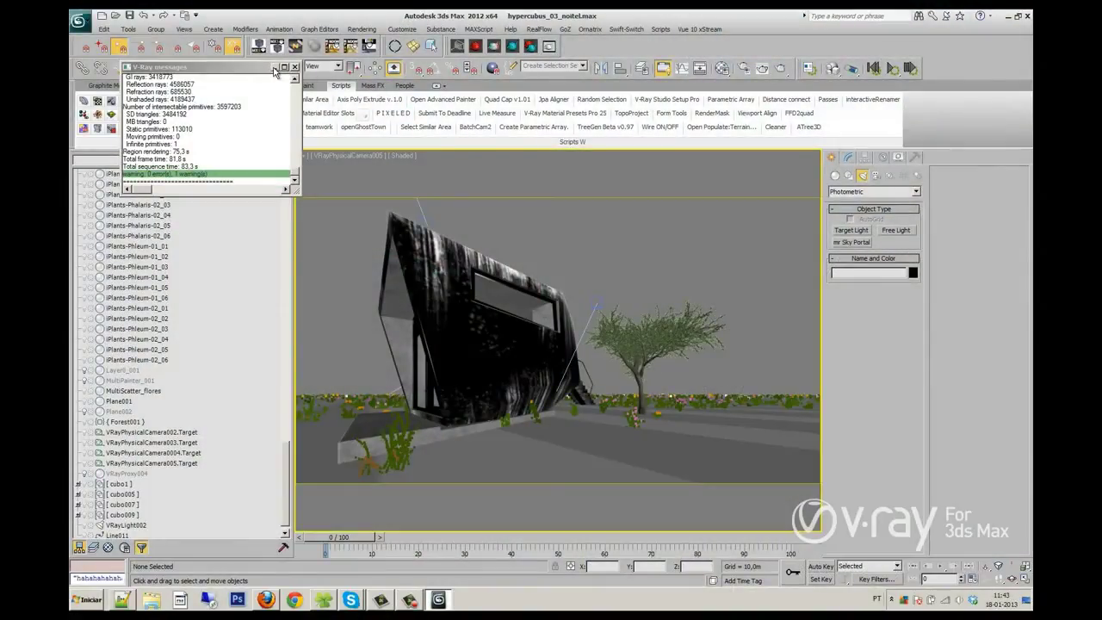
pyautogui.click(274, 67)
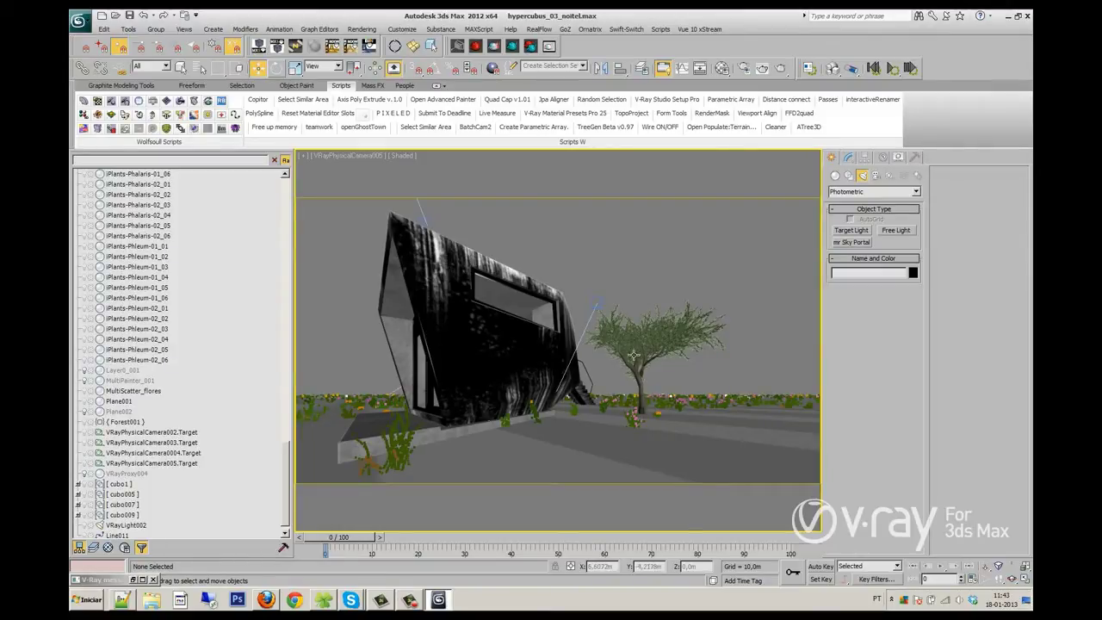
pyautogui.rightClick(544, 368)
pyautogui.click(560, 382)
pyautogui.click(780, 70)
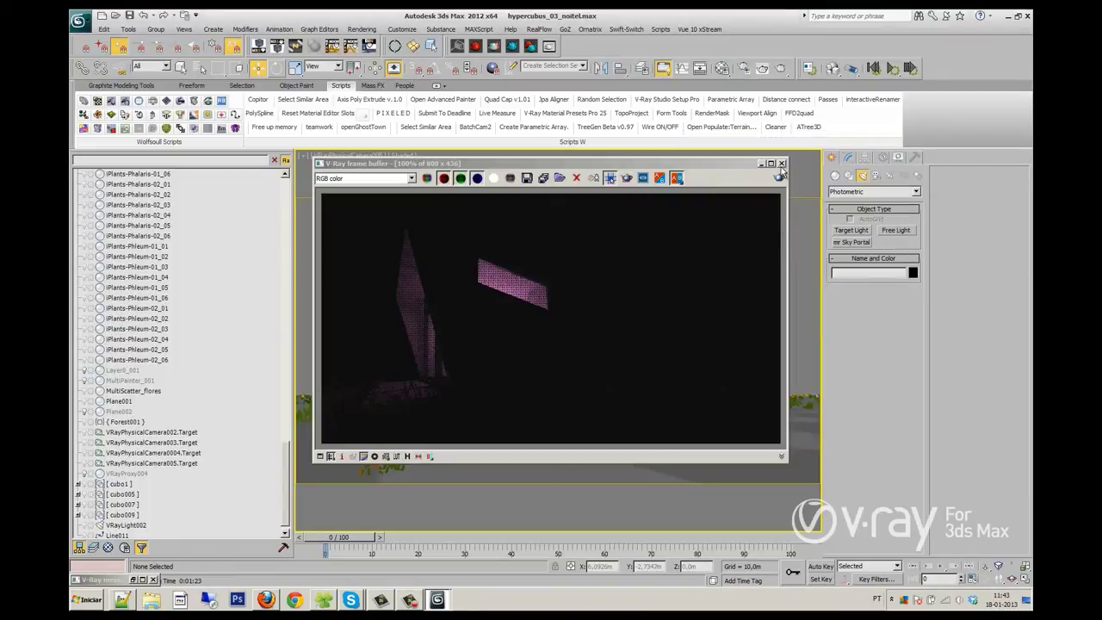
pyautogui.click(781, 162)
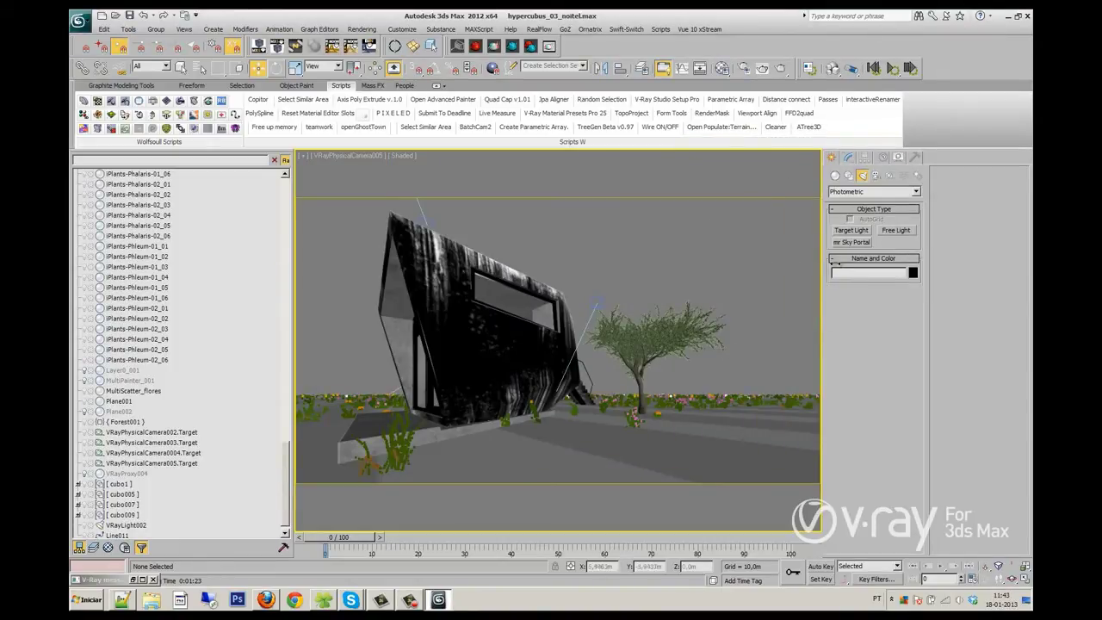
# Step: Create a V-Ray Dome light in the viewport and show its parameters in the Modify panel
pyautogui.click(865, 192)
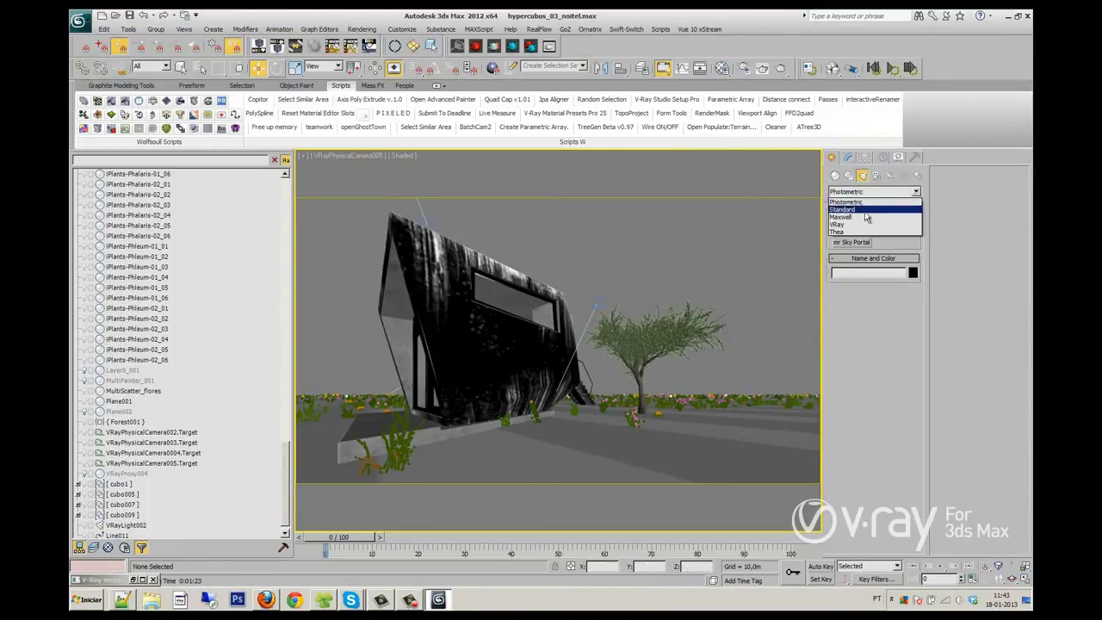
pyautogui.click(856, 208)
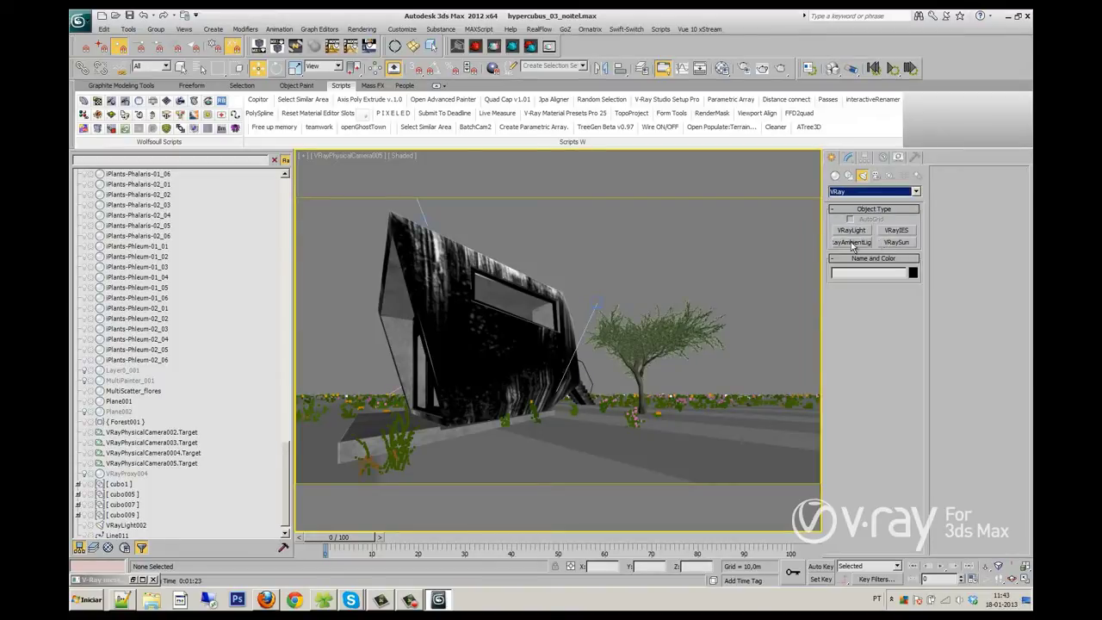
pyautogui.click(851, 230)
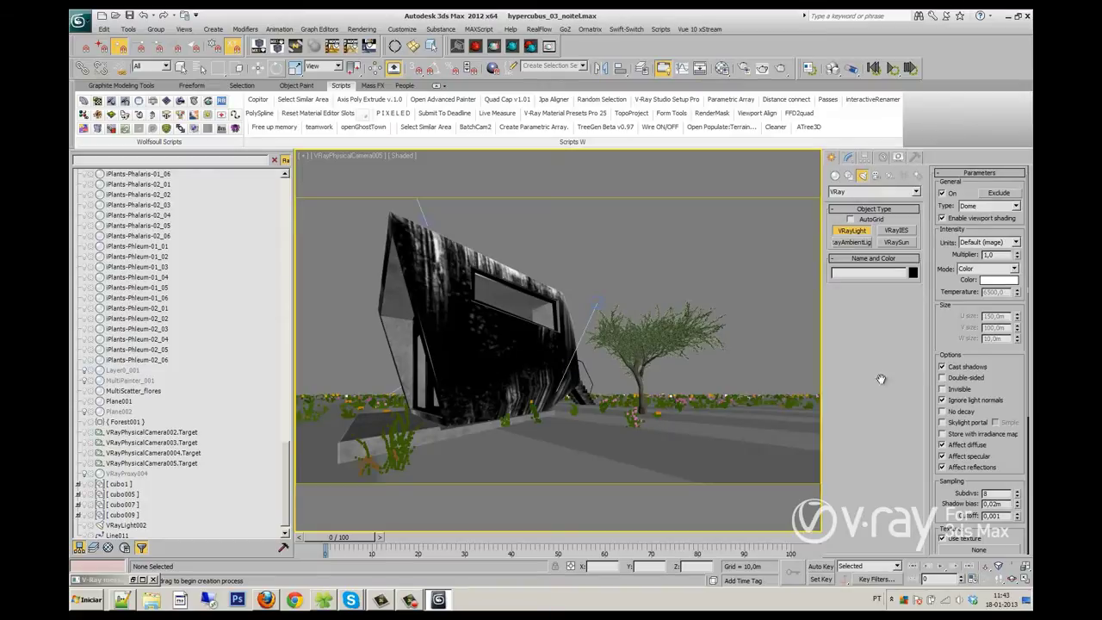
pyautogui.click(584, 435)
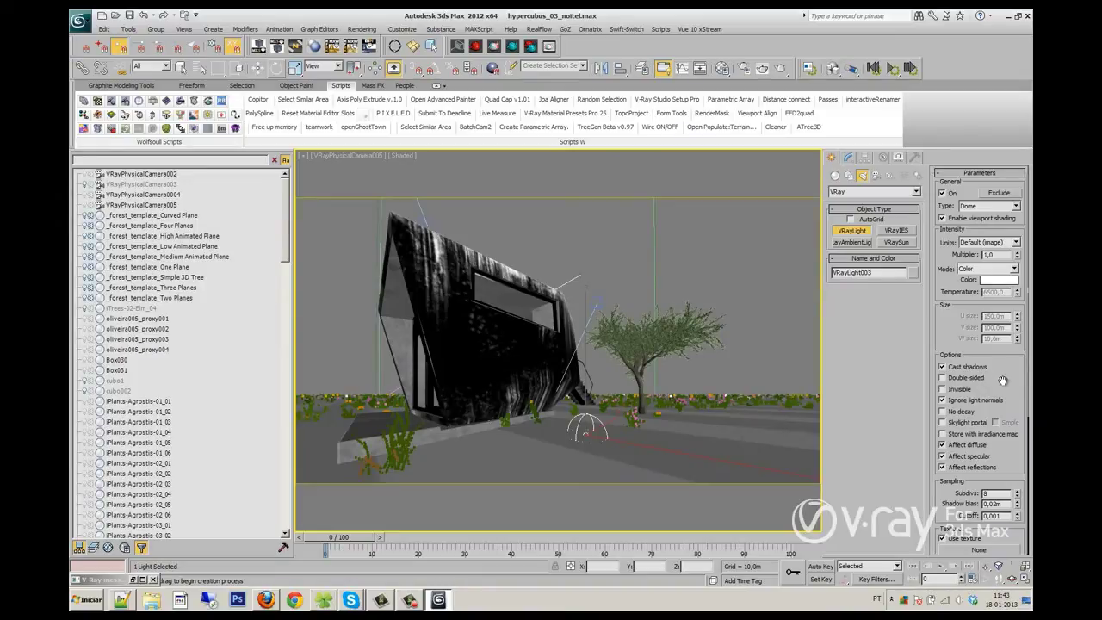
pyautogui.click(849, 158)
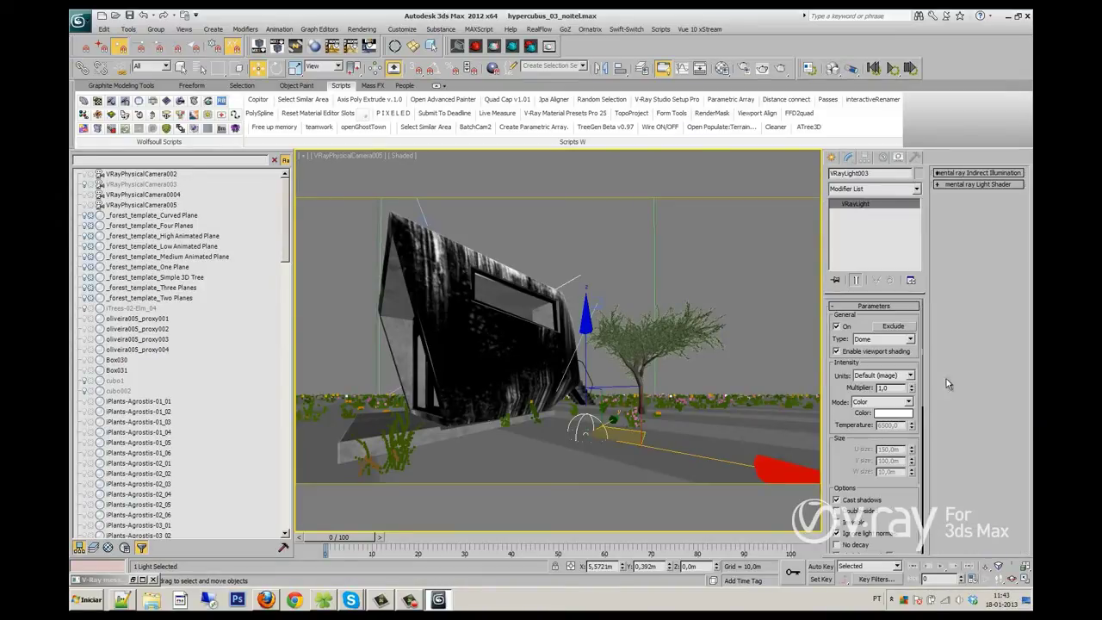
# Step: Scroll through the dome light's parameters and bring up the Material Editor with M
pyautogui.moveTo(853, 452); pyautogui.dragTo(852, 335)
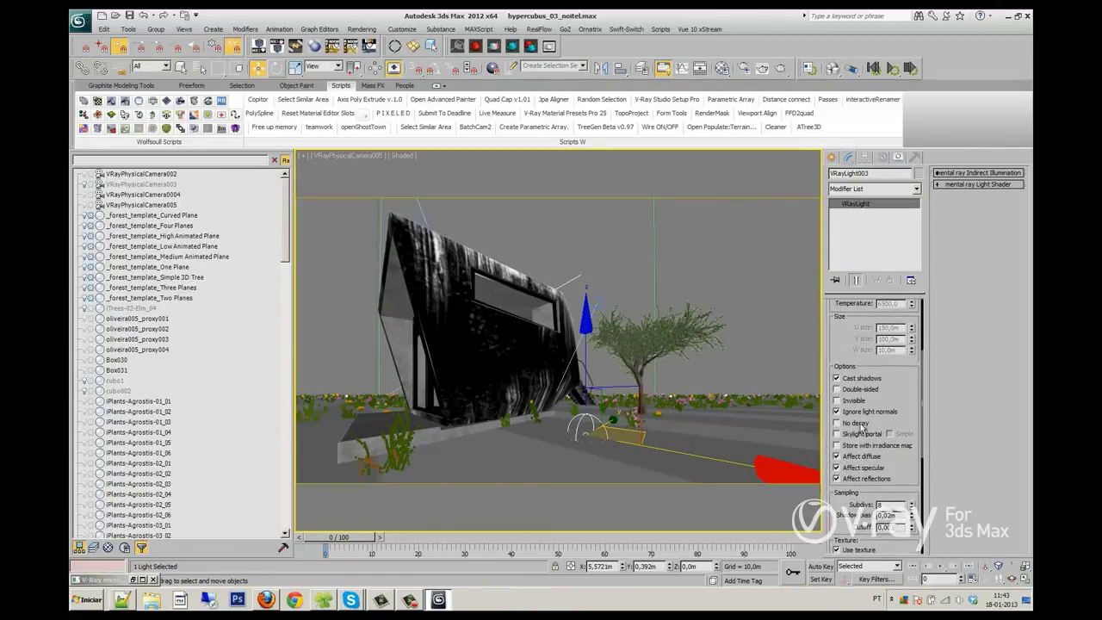
pyautogui.moveTo(900, 402); pyautogui.dragTo(904, 289)
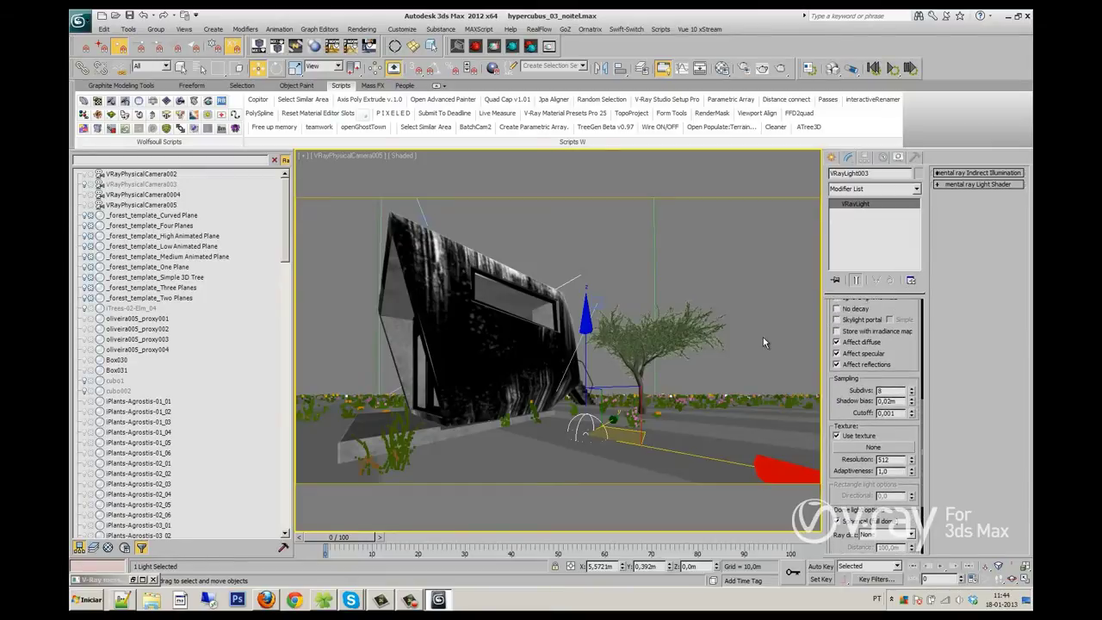
pyautogui.rightClick(763, 336)
pyautogui.click(773, 347)
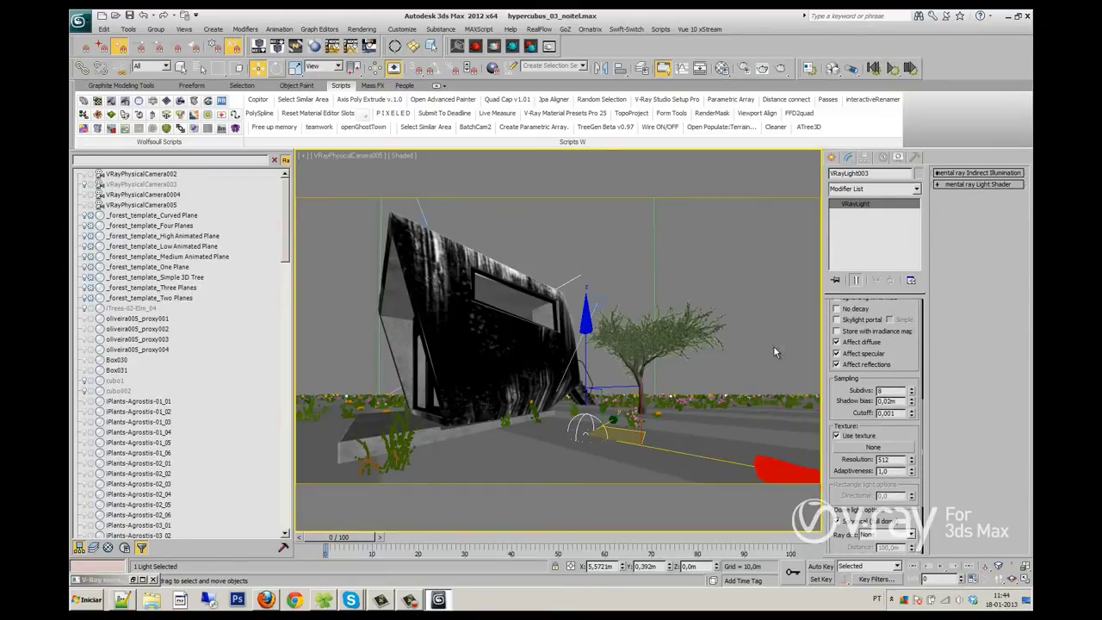
pyautogui.press('m')
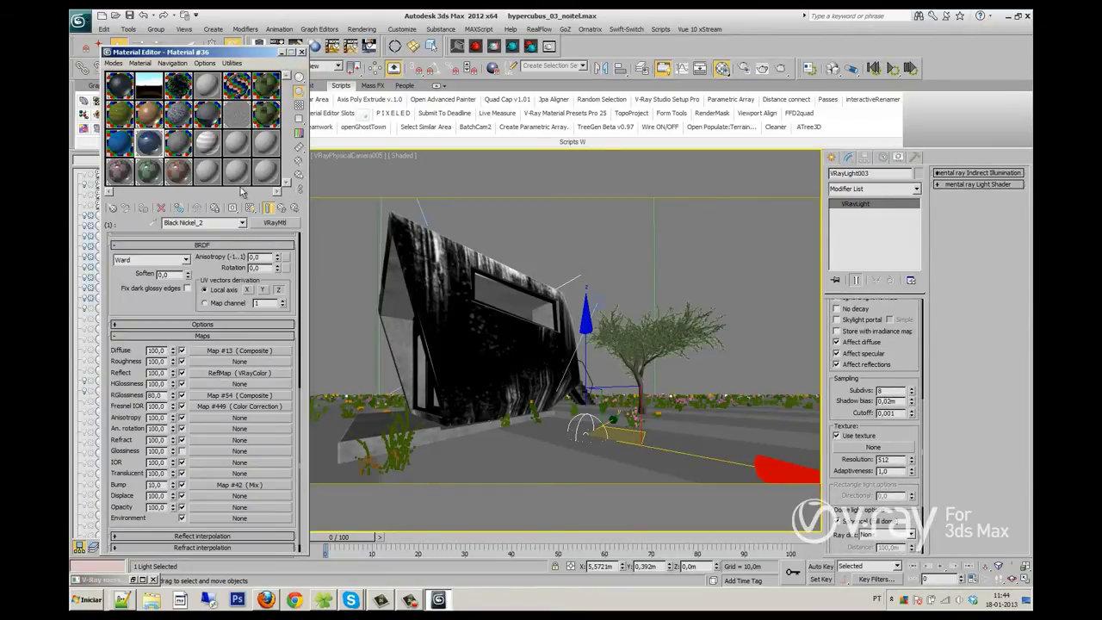
# Step: Review the VRayHDRI Map #0 settings: horizontal rotation -80, overall multiplier and gamma 0,8
pyautogui.click(148, 93)
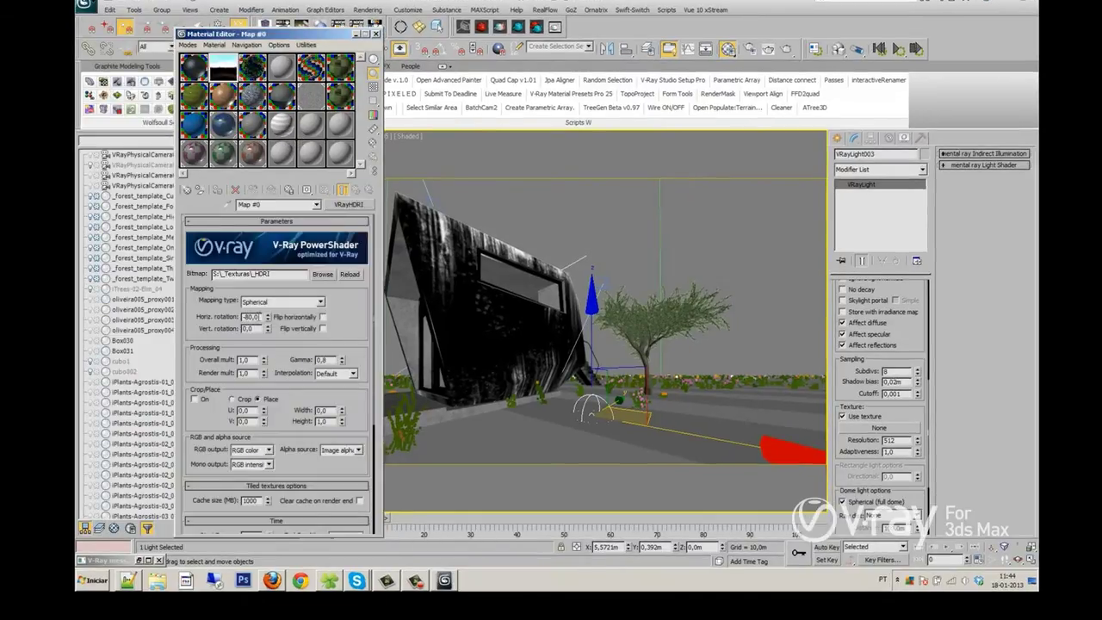
pyautogui.doubleClick(243, 317)
pyautogui.doubleClick(244, 360)
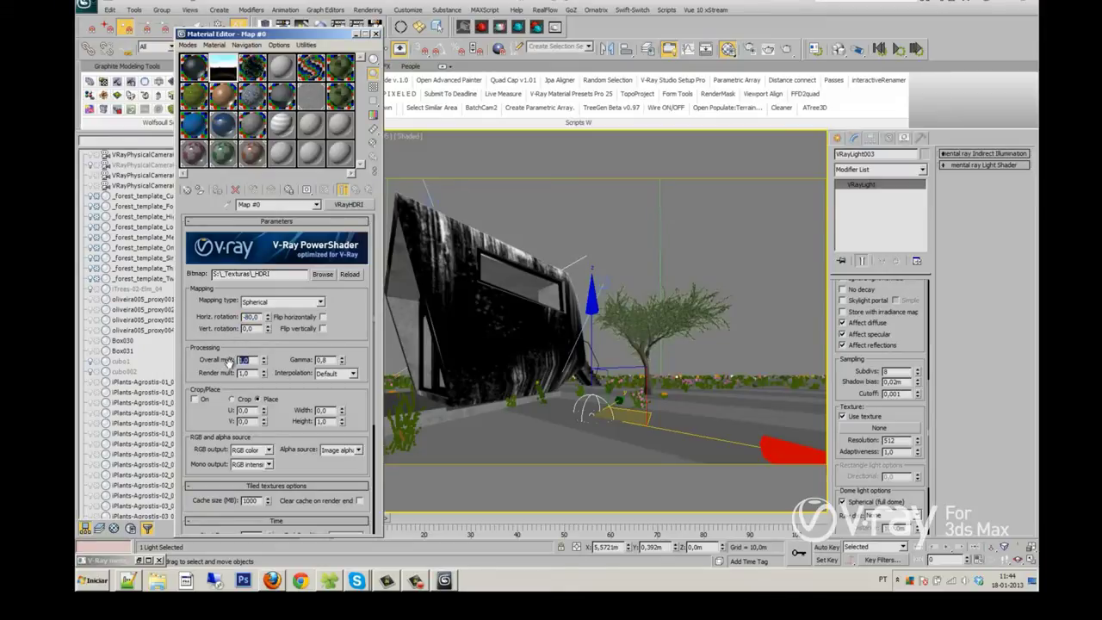
pyautogui.doubleClick(322, 359)
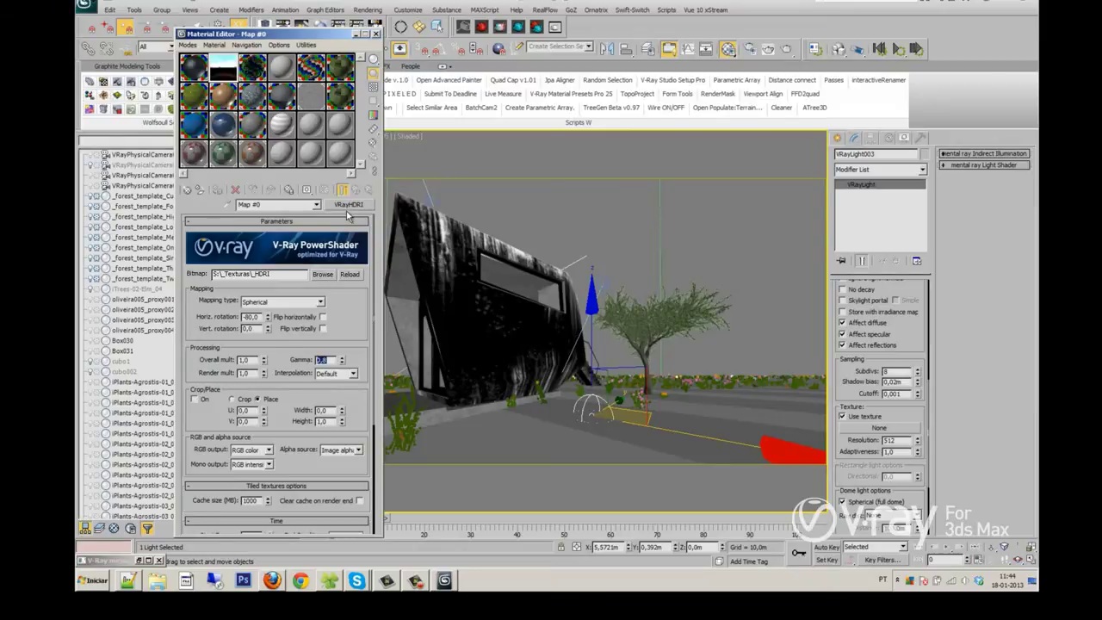
# Step: Assign Map #0 as an instance to the dome light's Texture slot, then close the Material Editor
pyautogui.click(358, 206)
pyautogui.moveTo(896, 433); pyautogui.dragTo(894, 430)
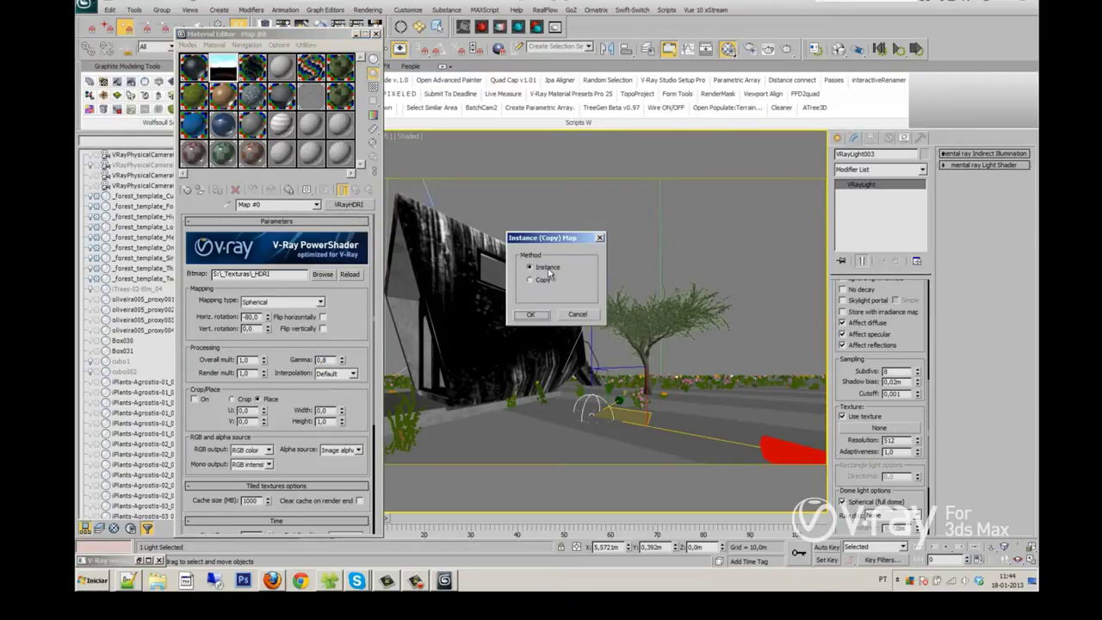
pyautogui.click(540, 316)
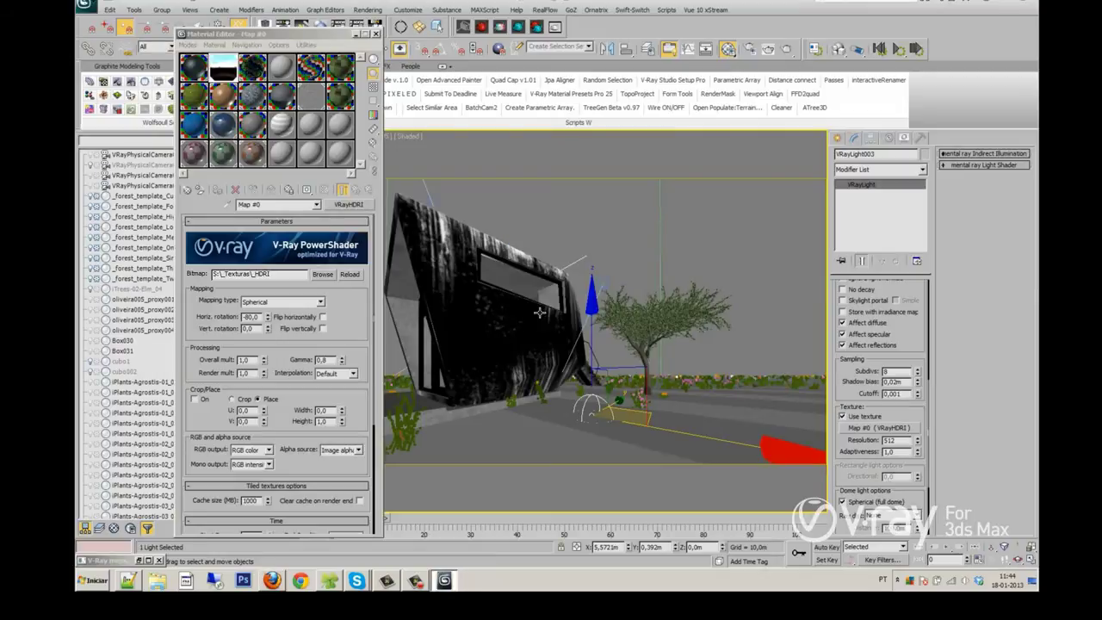
pyautogui.click(376, 35)
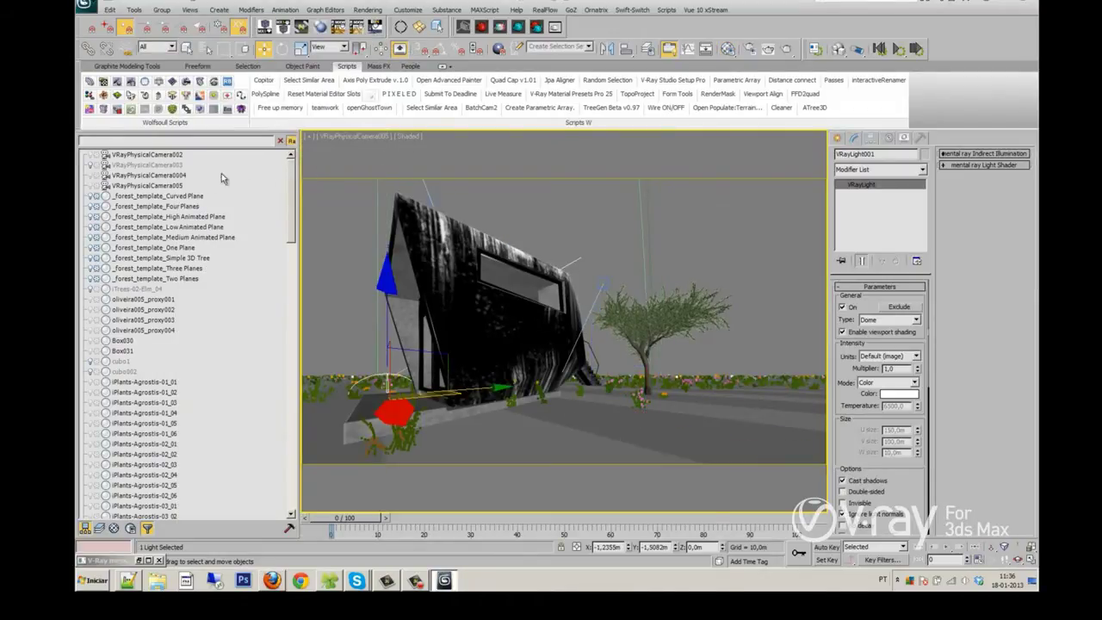
pyautogui.click(179, 186)
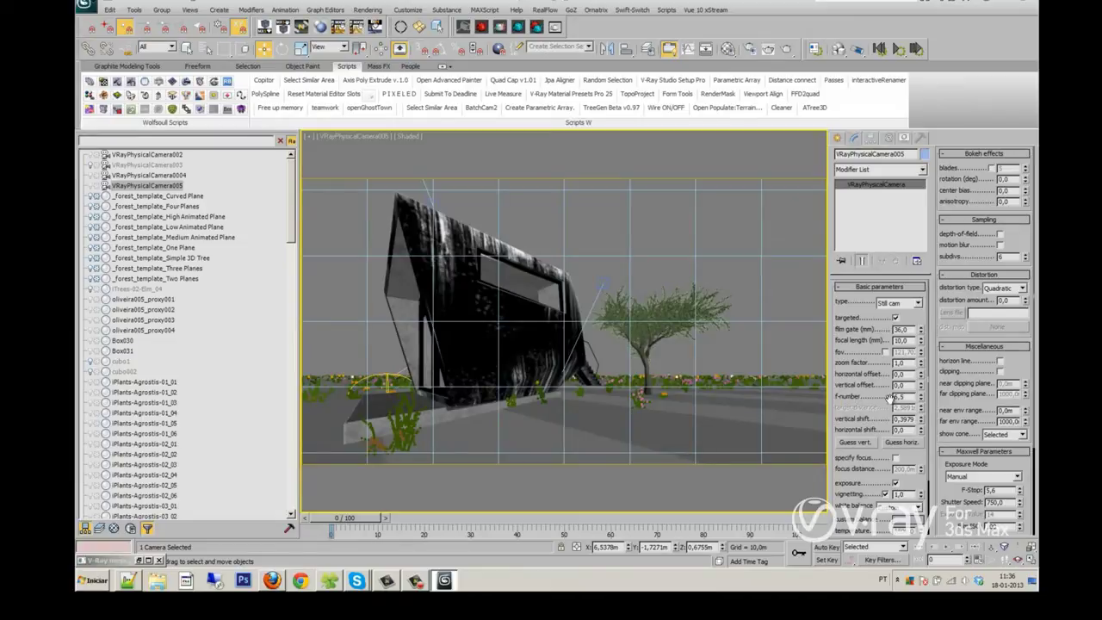
pyautogui.scroll(-3, 909, 426)
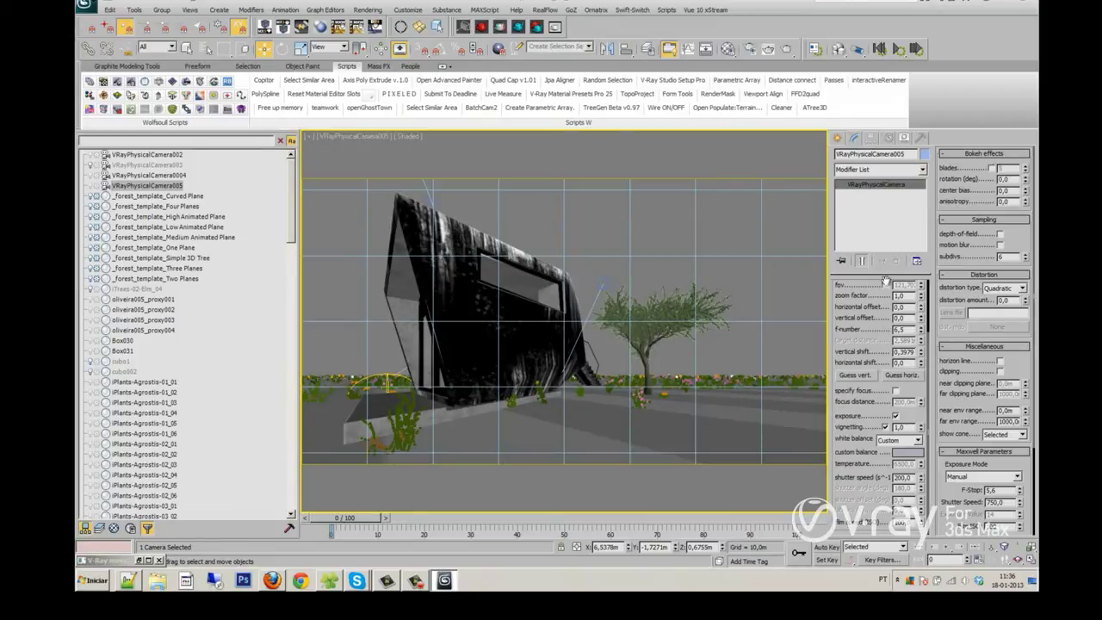
pyautogui.scroll(3, 878, 301)
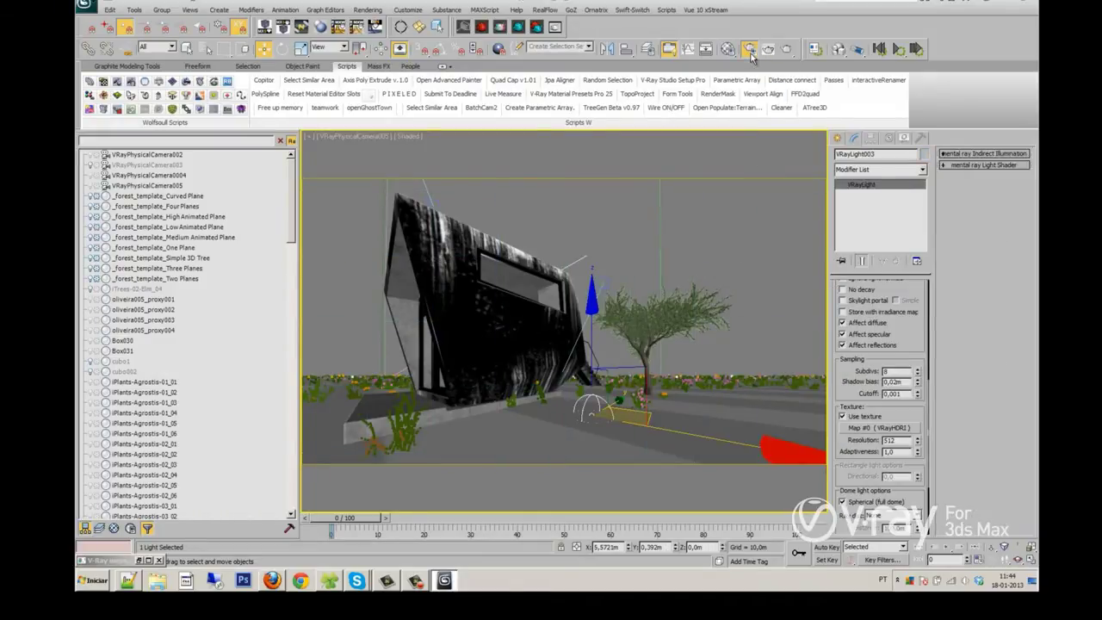
# Step: Bring up the V-Ray renderer settings in Render Setup and expand Global switches
pyautogui.click(750, 53)
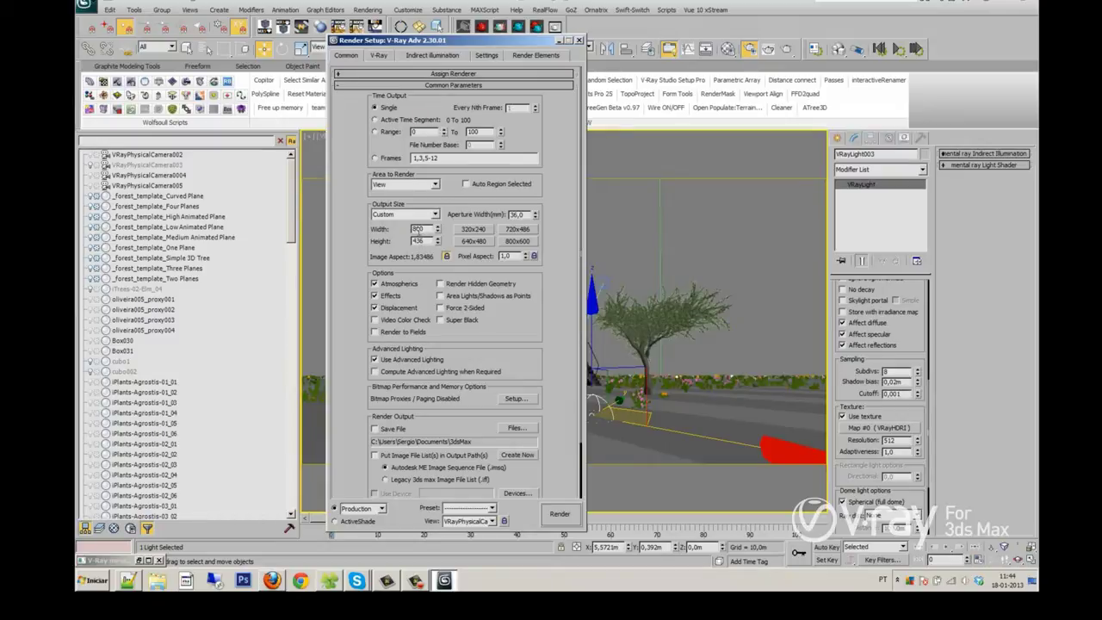
pyautogui.click(377, 55)
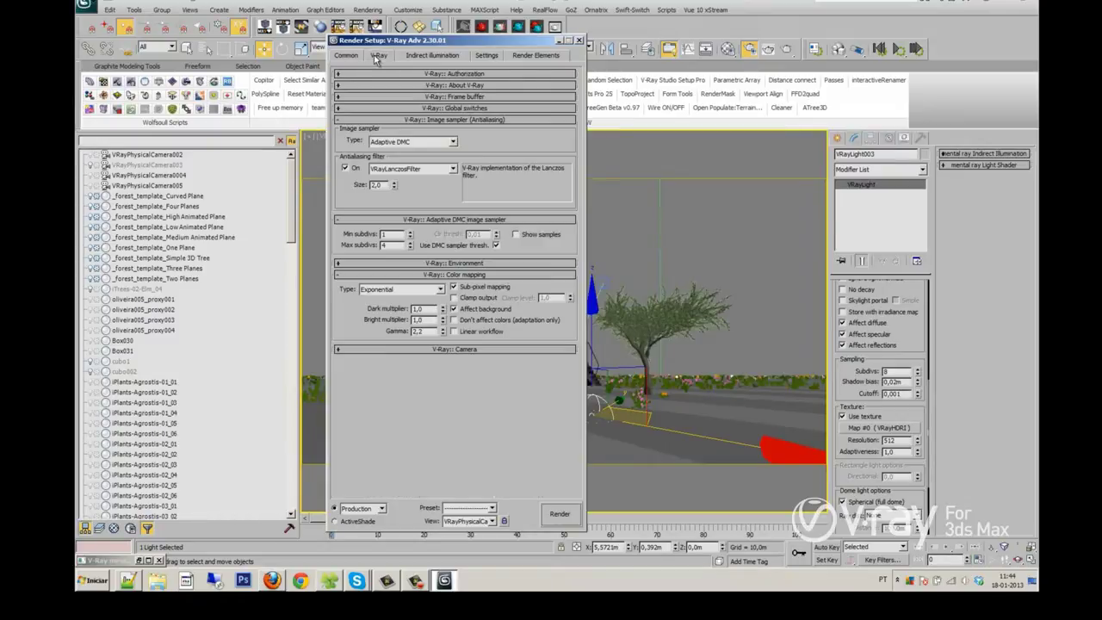
pyautogui.click(441, 97)
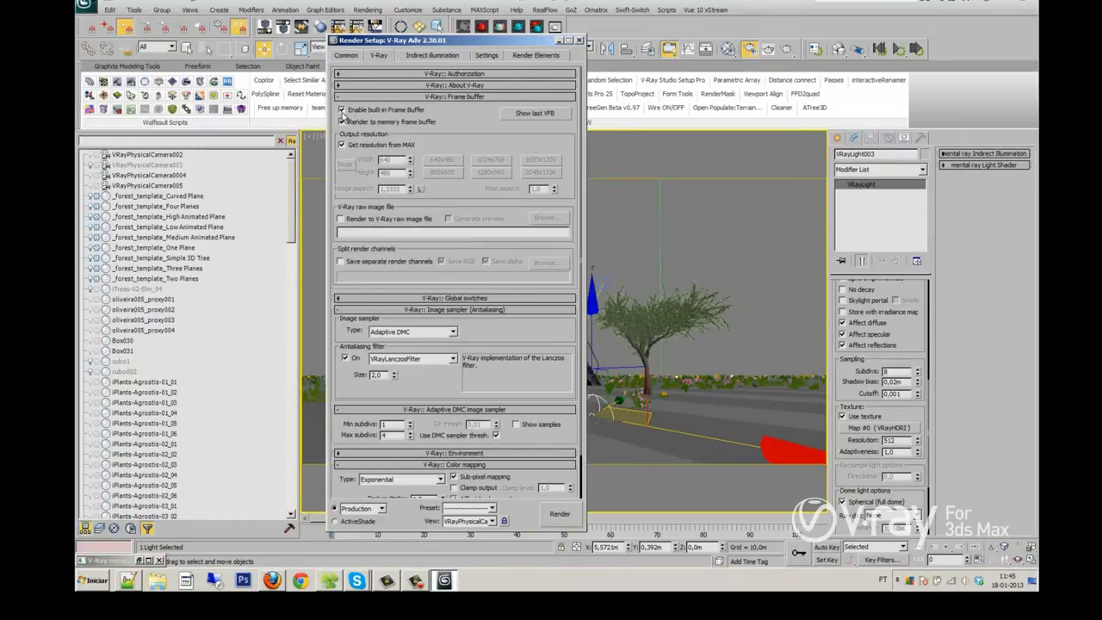
pyautogui.click(428, 98)
pyautogui.click(455, 108)
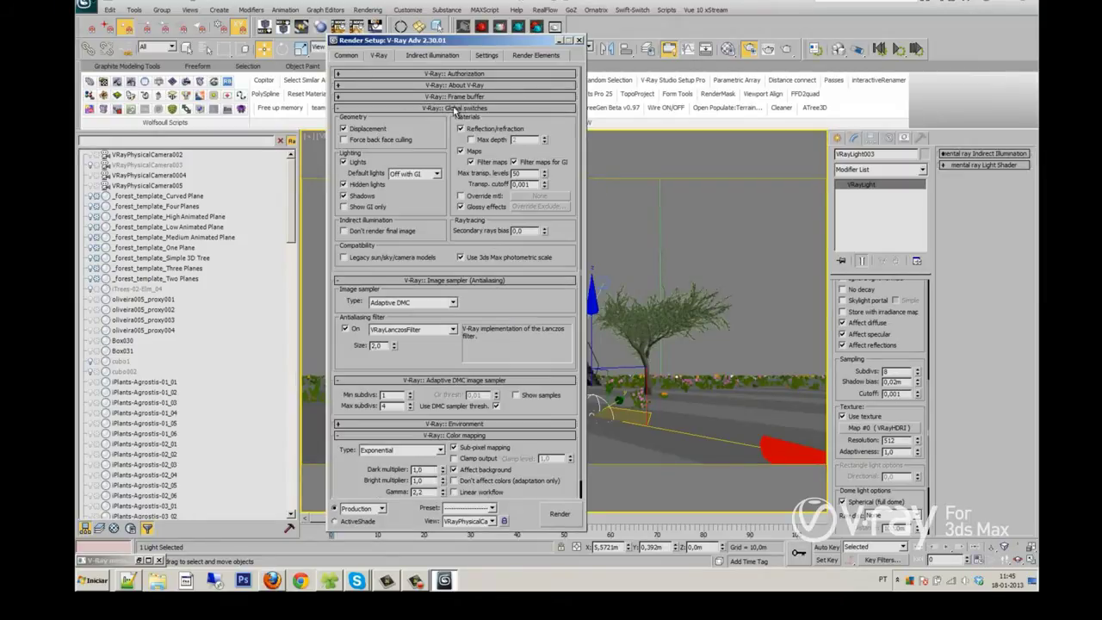
# Step: Enable the global material override with a new VRayMtl and set colour mapping gamma to 2,2
pyautogui.click(480, 197)
pyautogui.click(532, 196)
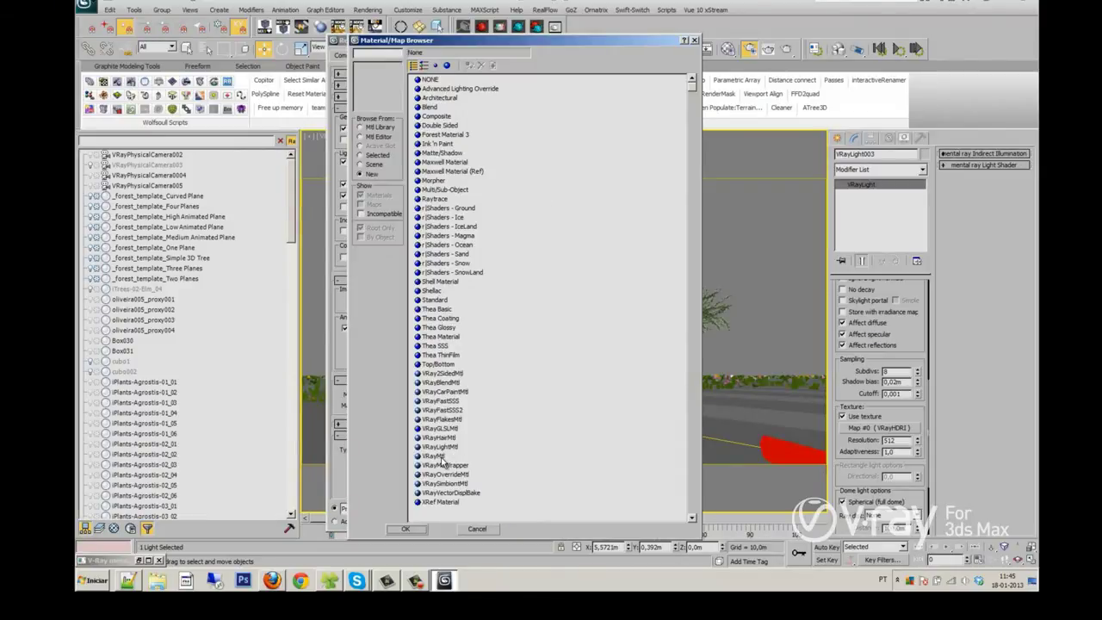
pyautogui.doubleClick(440, 456)
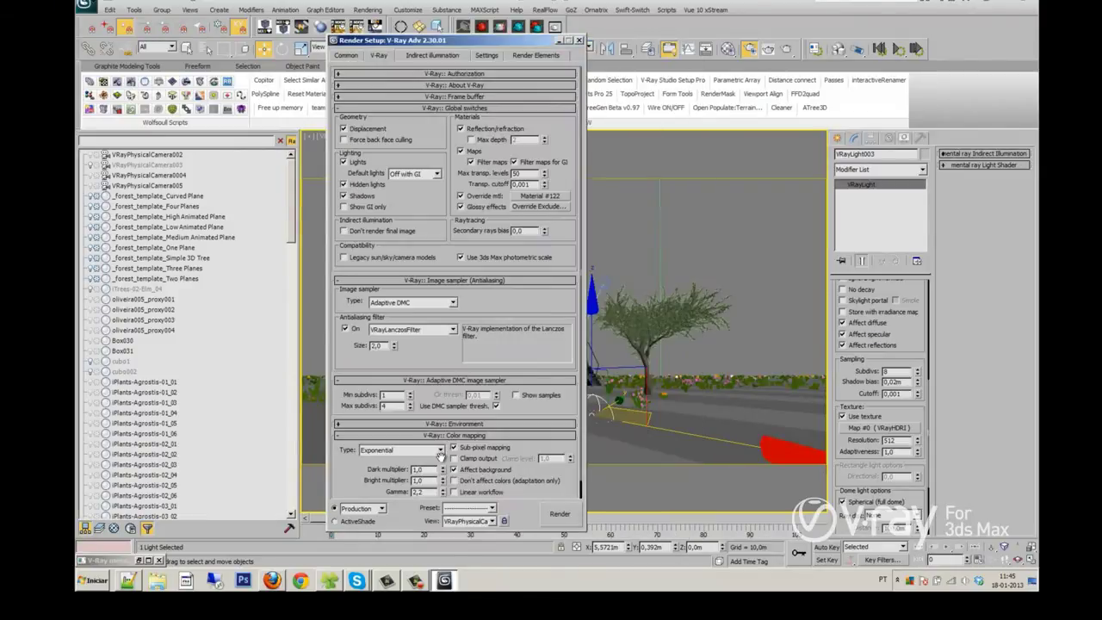
pyautogui.click(459, 107)
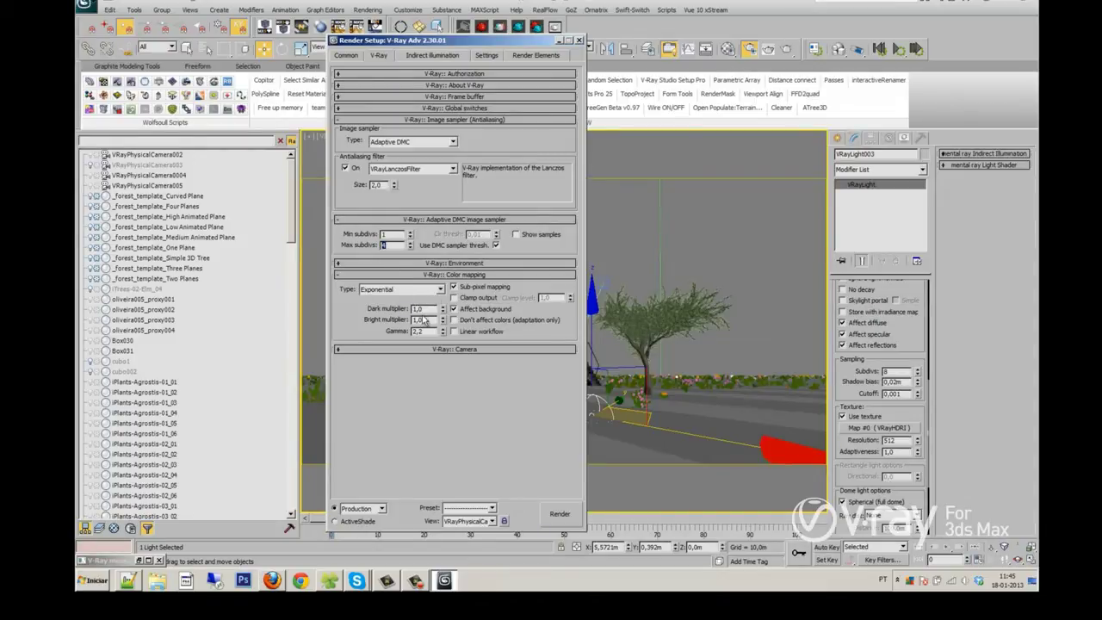
pyautogui.doubleClick(418, 331)
pyautogui.click(431, 55)
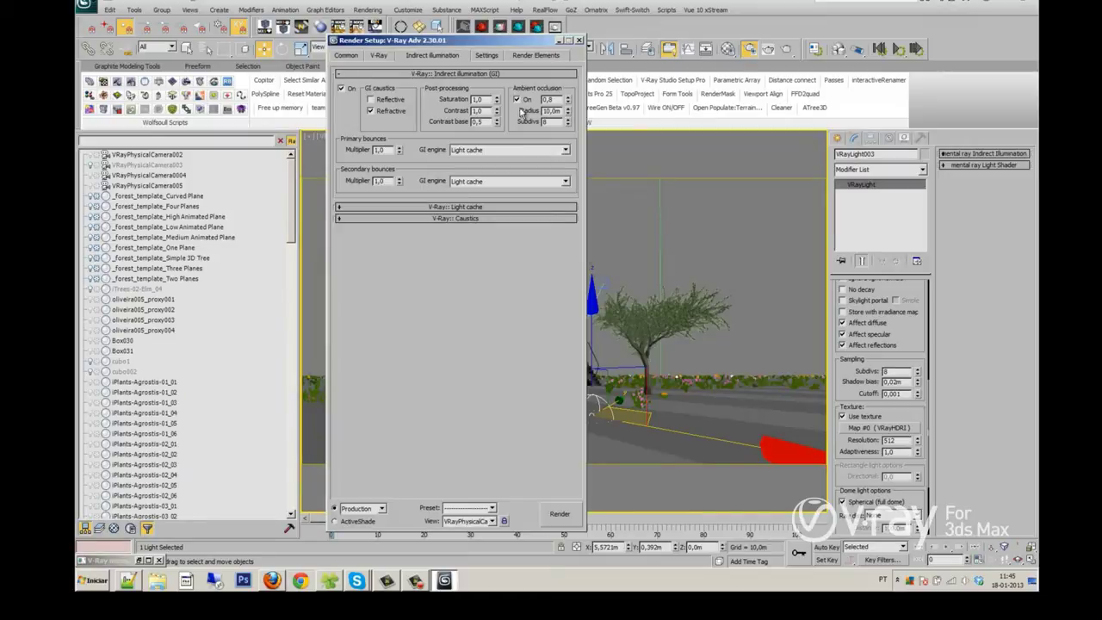
# Step: Use Light cache for both primary and secondary GI bounces and expand its settings
pyautogui.click(477, 151)
pyautogui.click(479, 183)
pyautogui.click(479, 181)
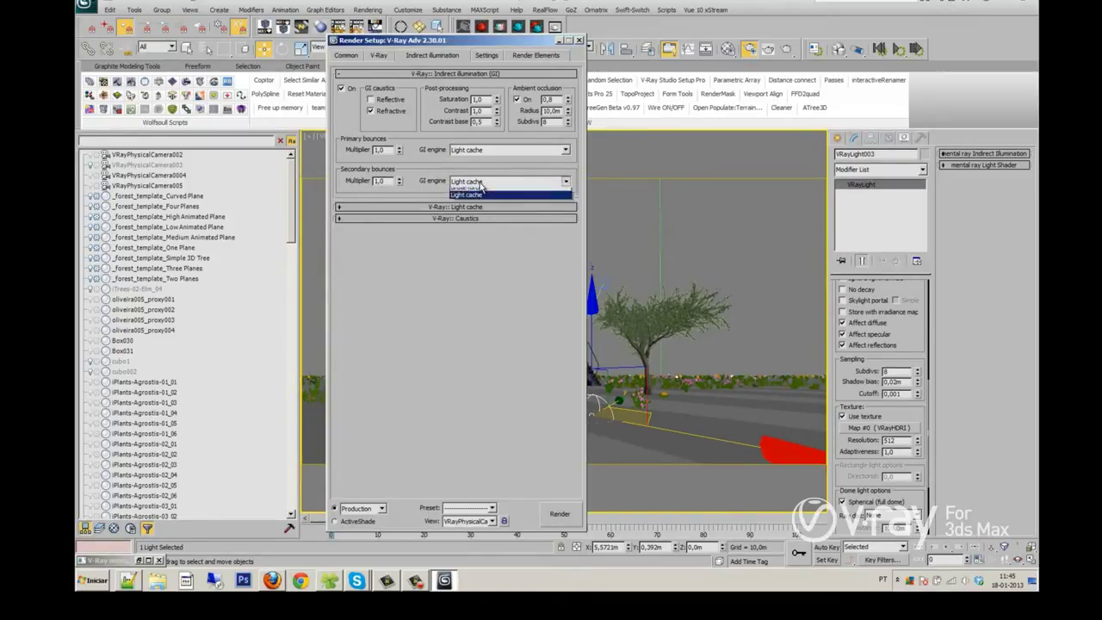
pyautogui.click(482, 215)
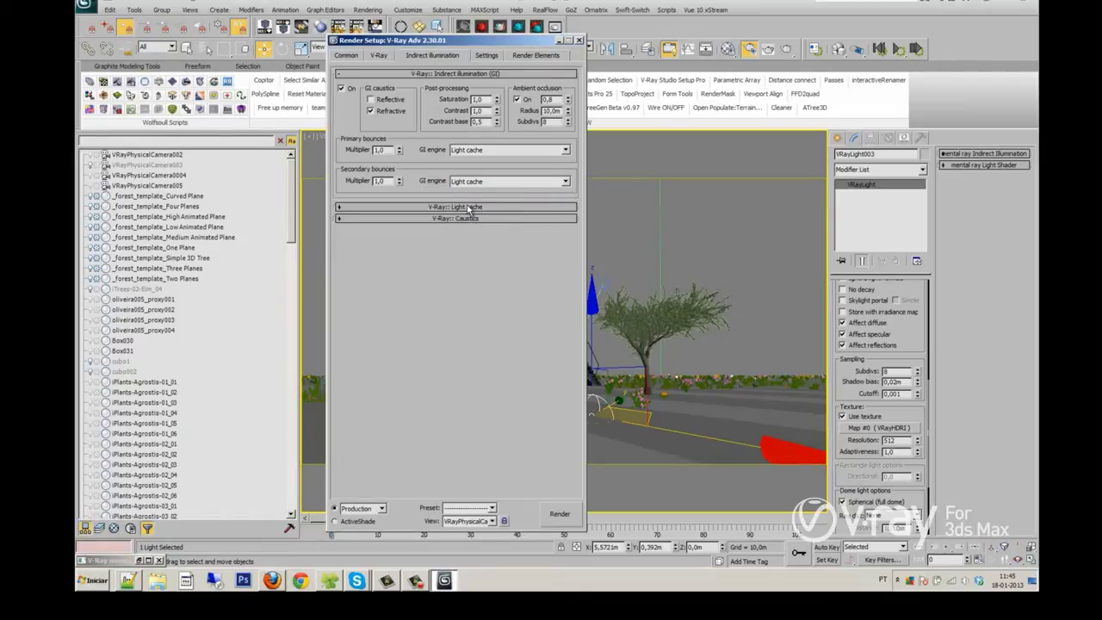
pyautogui.click(469, 208)
# Step: Check Light cache subdivisions and the dynamic memory limit, view render elements, and render a test image
pyautogui.moveTo(420, 228); pyautogui.dragTo(394, 228)
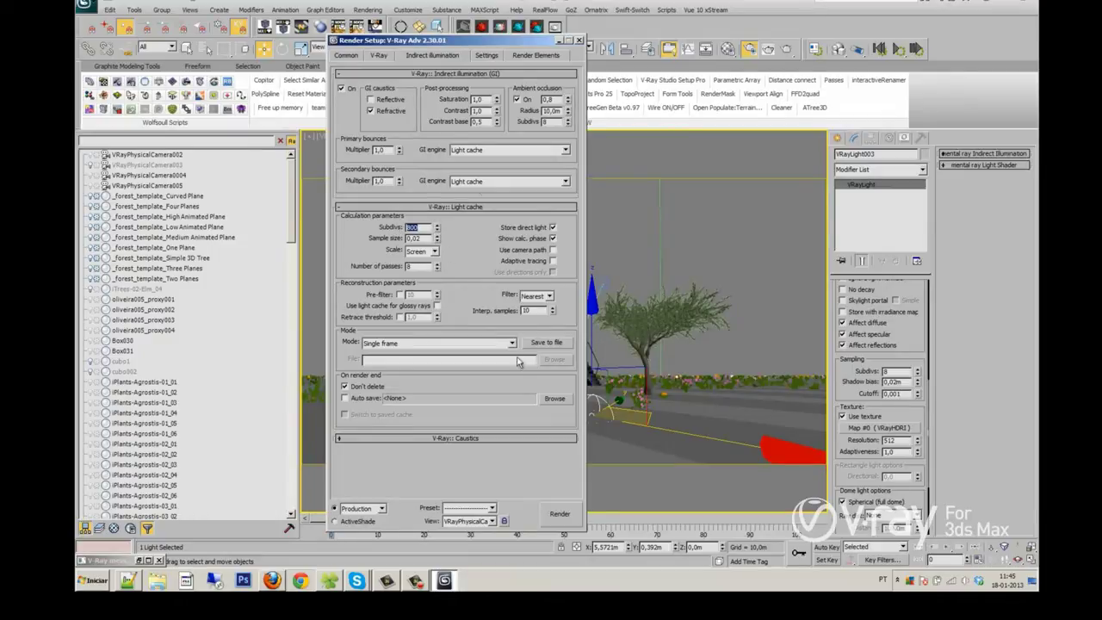
pyautogui.click(487, 57)
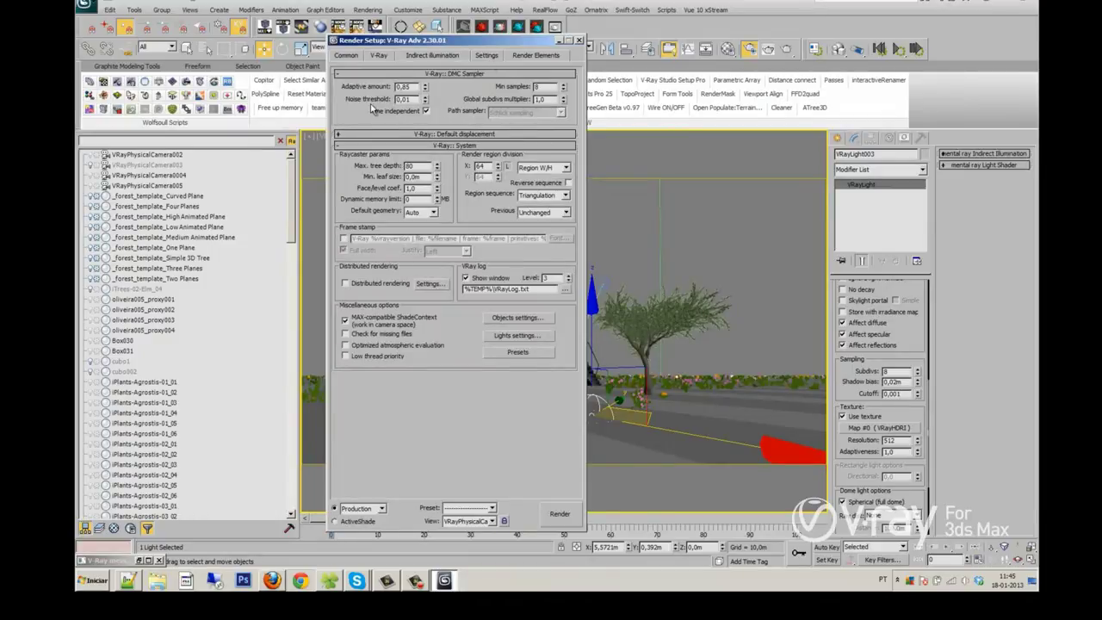
pyautogui.doubleClick(410, 199)
pyautogui.click(533, 54)
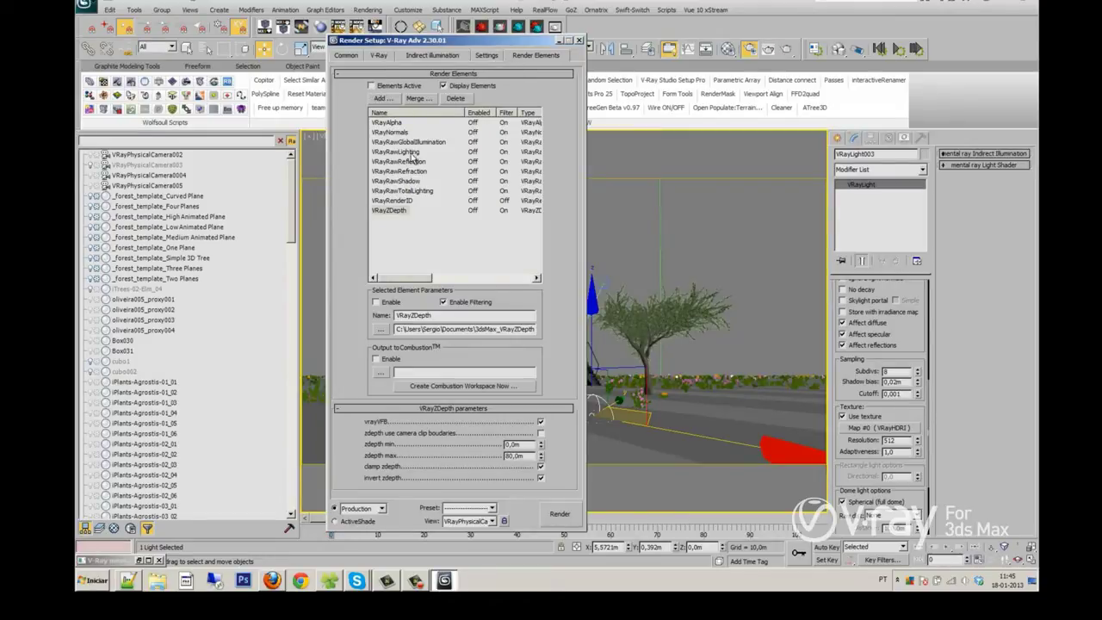
pyautogui.click(557, 514)
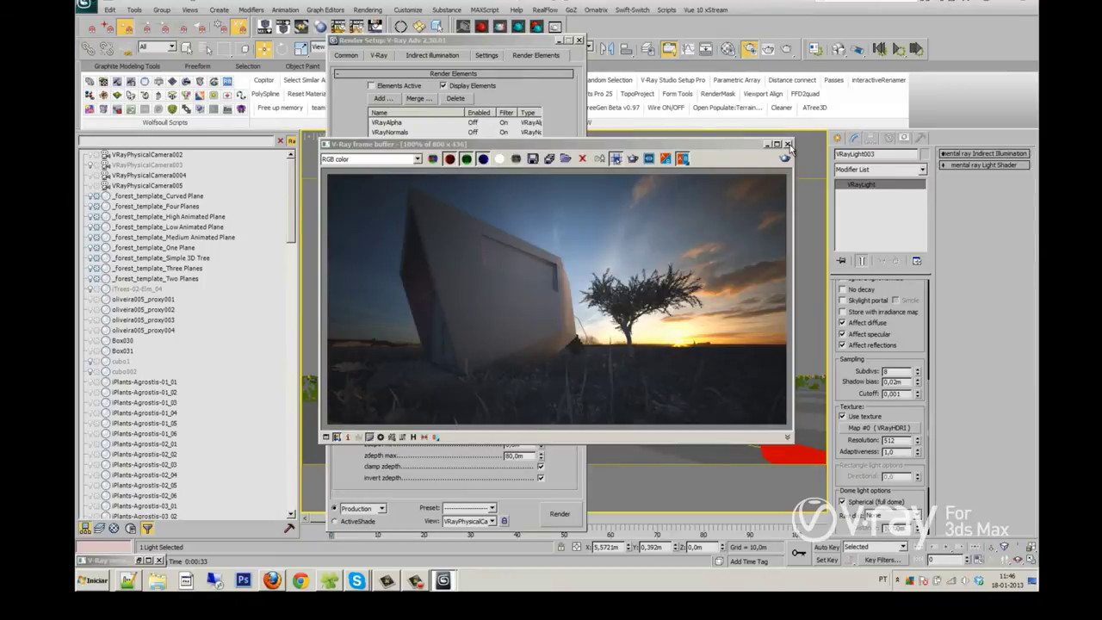
# Step: Close the V-Ray frame buffer once the 800 x 436 sunset test render finishes
pyautogui.click(788, 144)
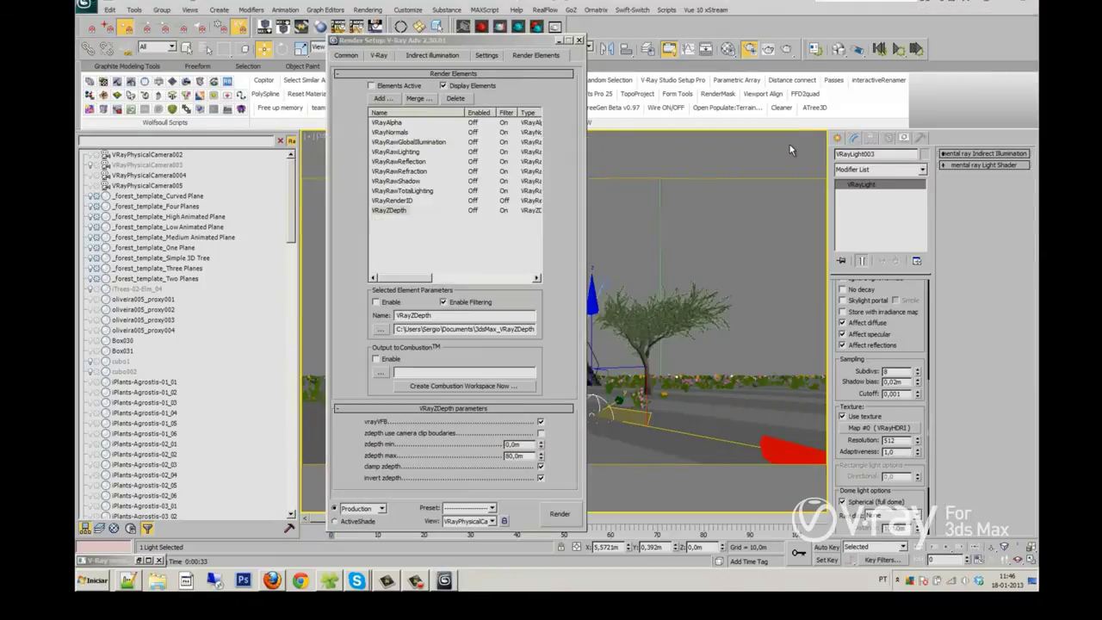
# Step: Expand Global switches on the V-Ray tab, re-render the sunset scene, and close the frame buffer
pyautogui.click(379, 55)
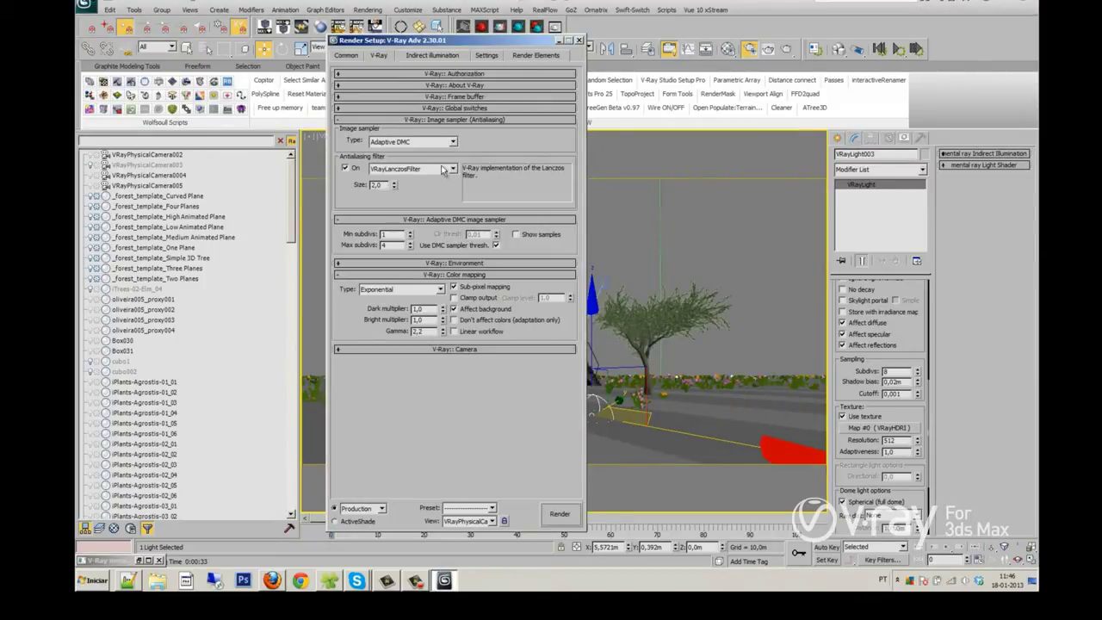
pyautogui.click(457, 109)
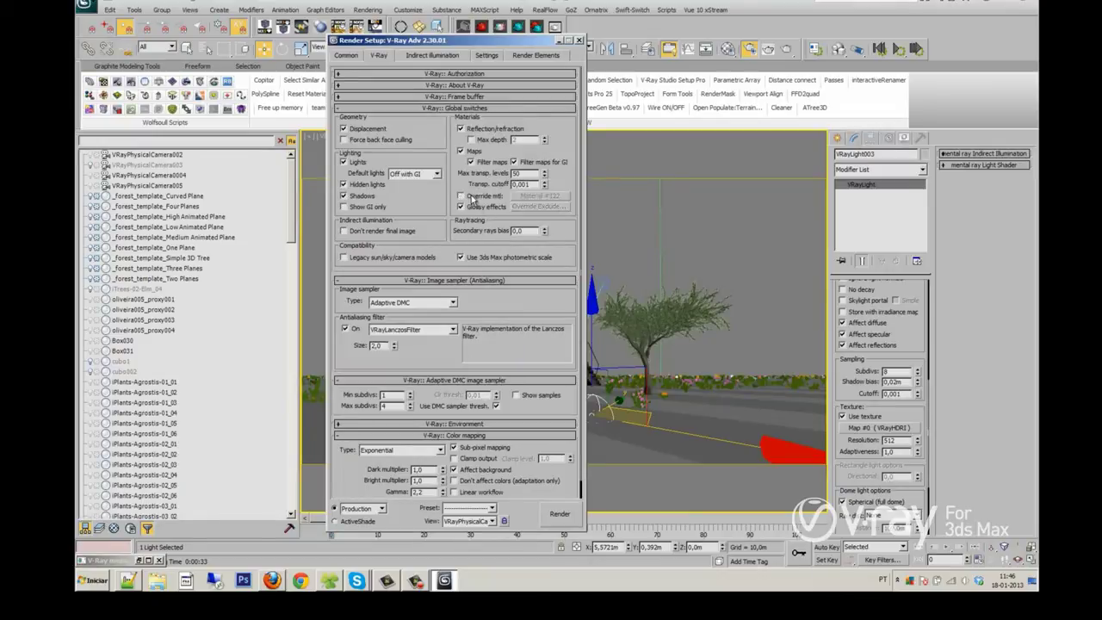
pyautogui.click(558, 512)
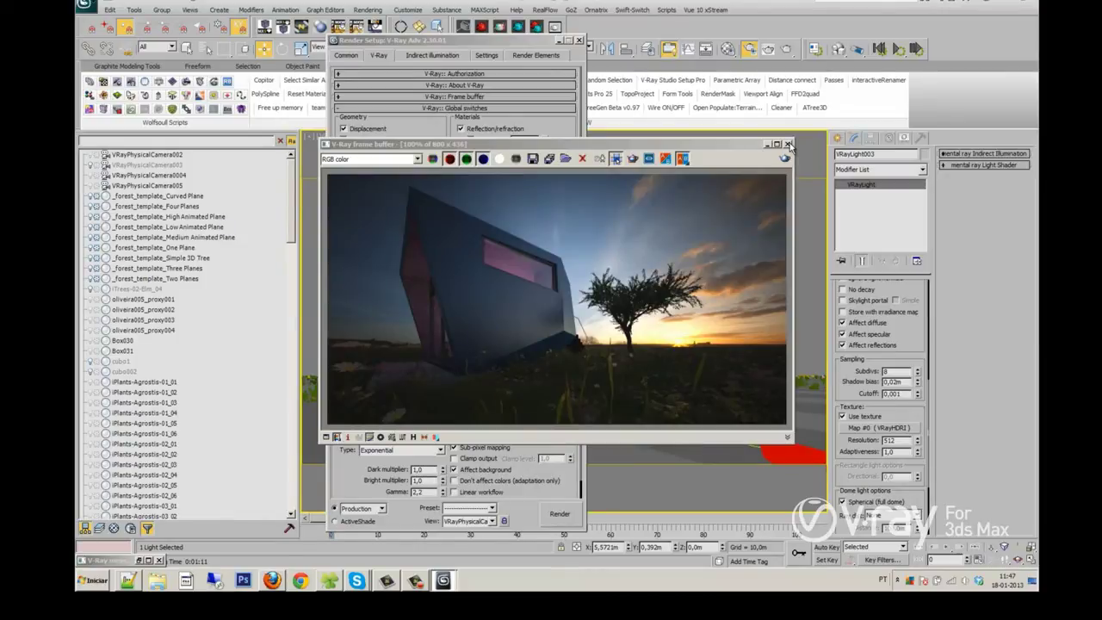
pyautogui.click(787, 145)
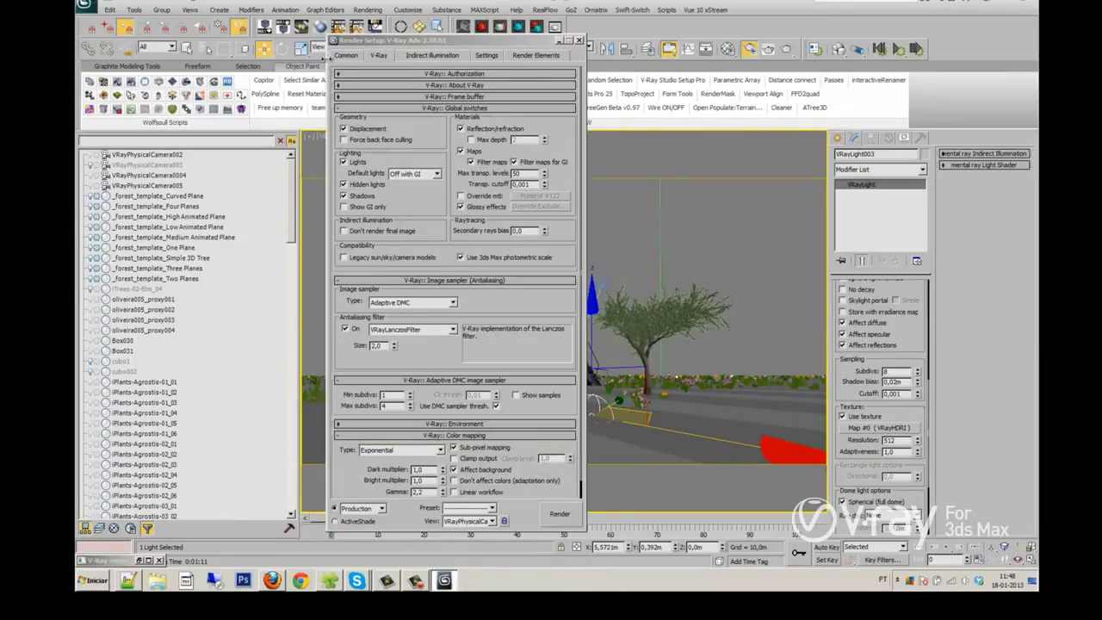
# Step: Set the Output Size width to 4000 on the Common tab, making the height 2180
pyautogui.click(345, 55)
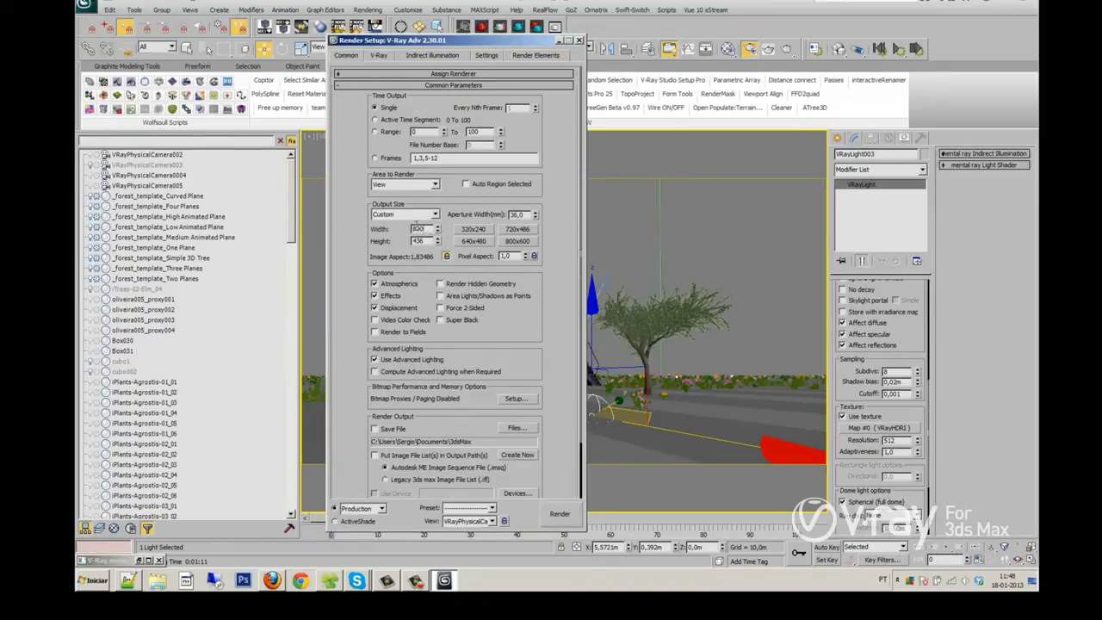
pyautogui.doubleClick(418, 228)
pyautogui.write('4000')
pyautogui.press('Return')
# Step: On the V-Ray tab, collapse Global switches and set Adaptive DMC Max subdivs to 8
pyautogui.click(378, 56)
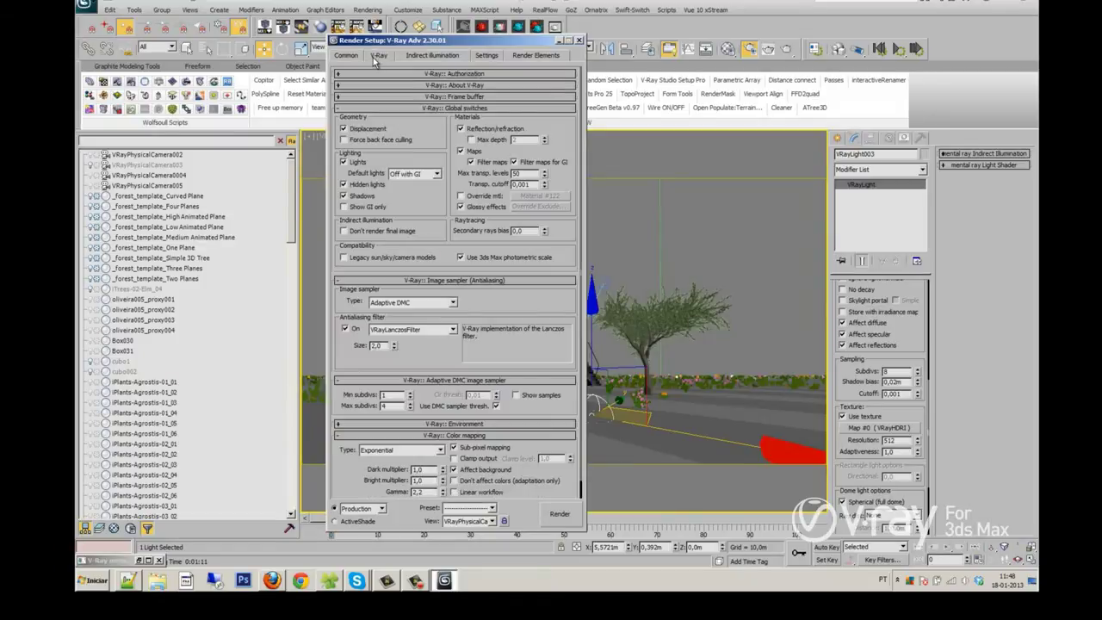
pyautogui.click(414, 108)
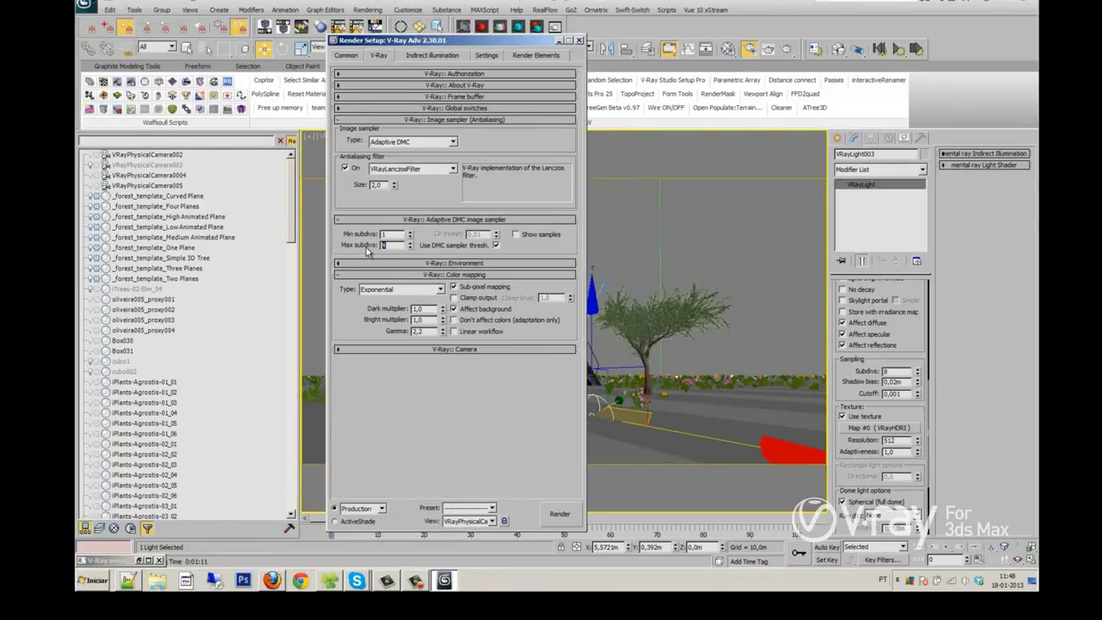
pyautogui.write('8')
pyautogui.click(432, 56)
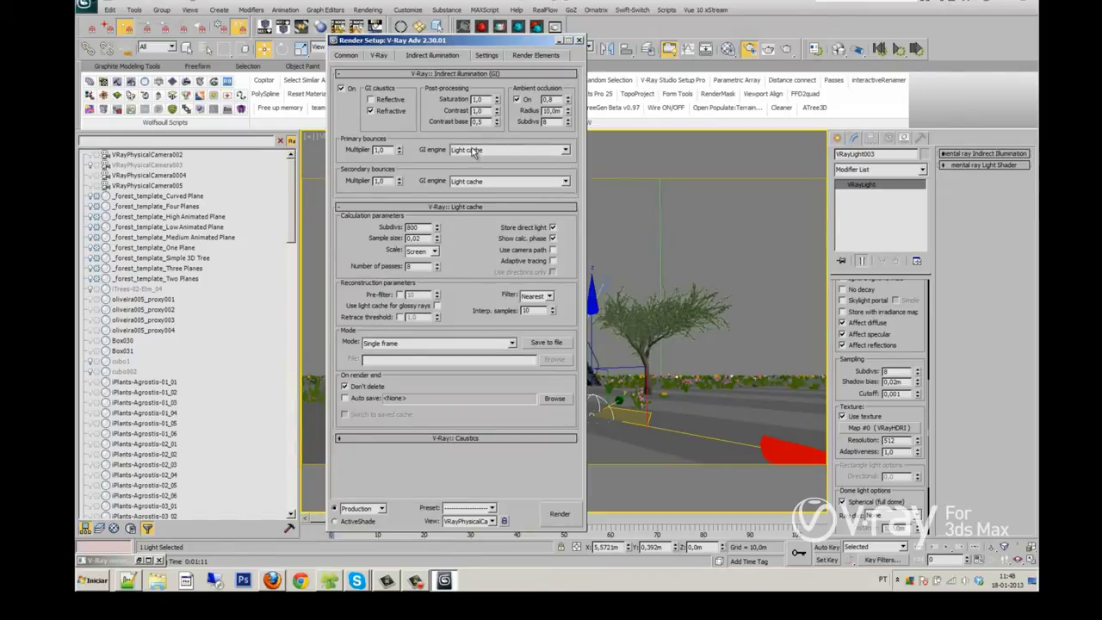
# Step: Switch the primary GI engine to Irradiance map with the Custom preset
pyautogui.click(473, 151)
pyautogui.click(476, 161)
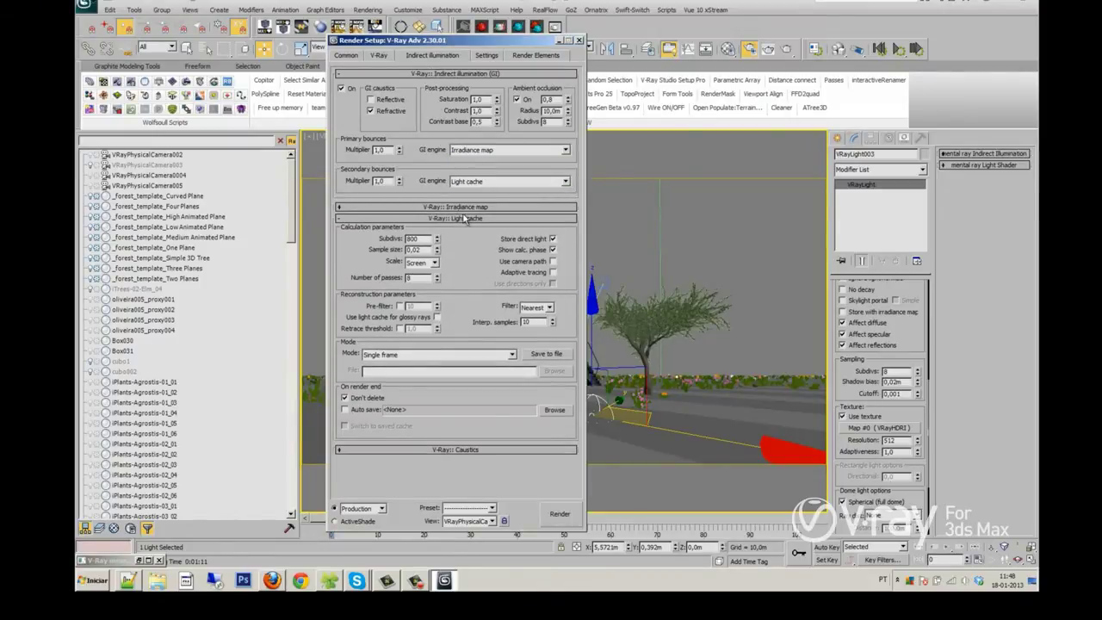
pyautogui.scroll(-2, 468, 207)
pyautogui.click(482, 168)
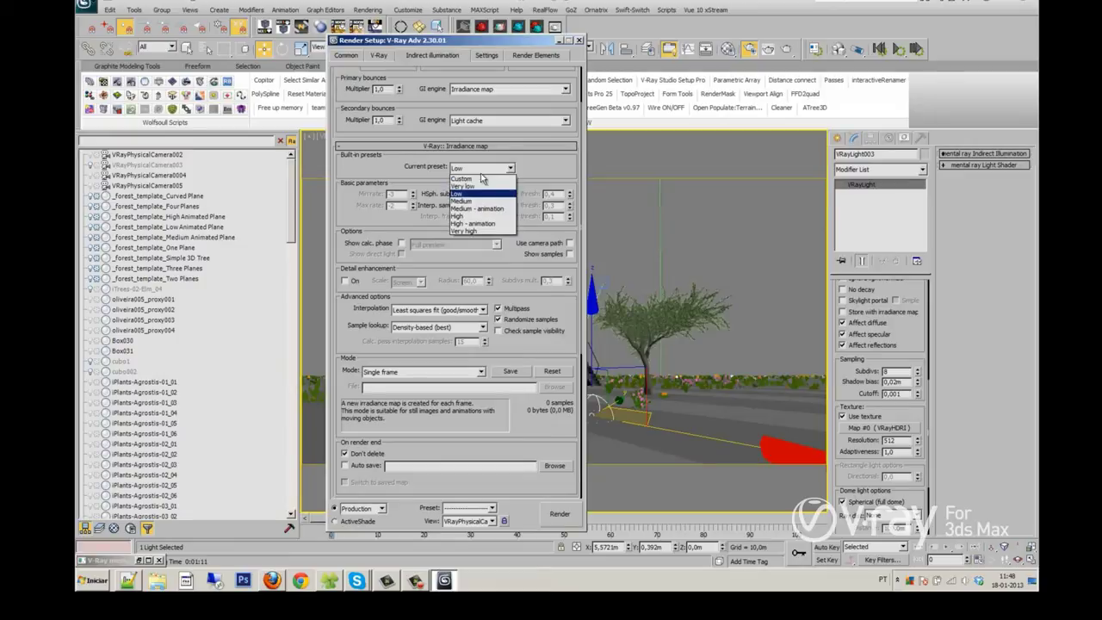
pyautogui.click(479, 178)
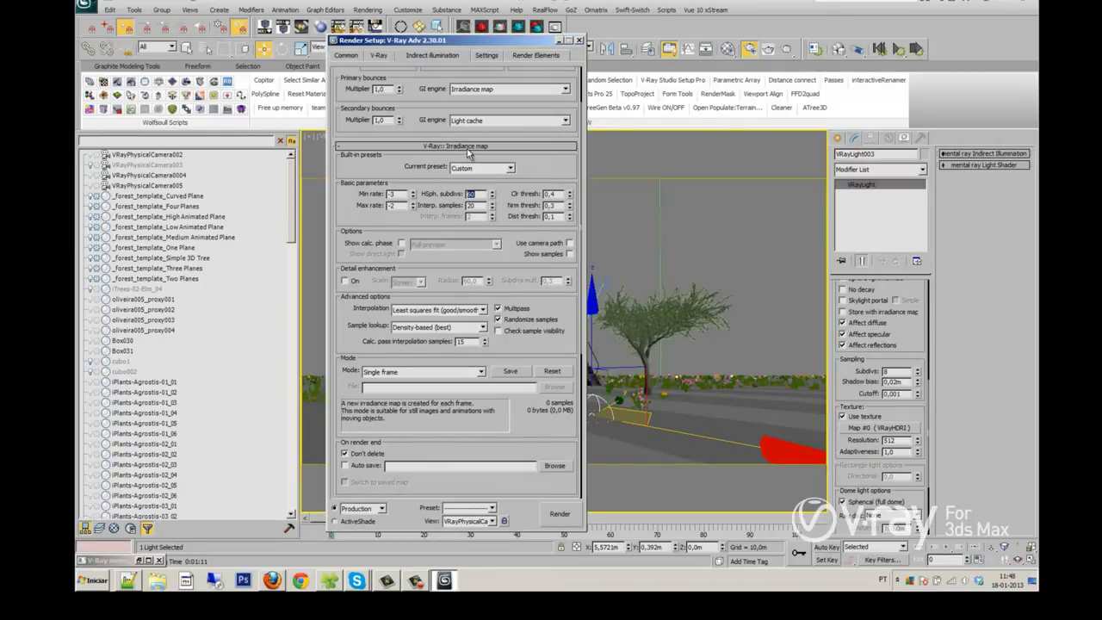
pyautogui.click(468, 153)
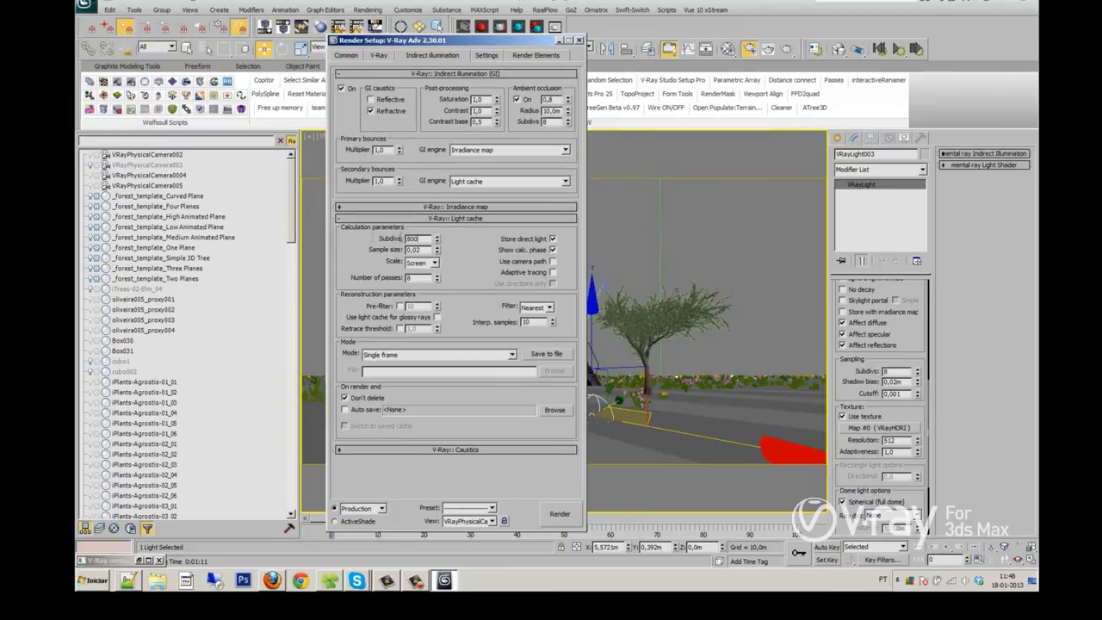
# Step: Raise Light cache subdivisions to 1000 and turn on its pre-filter
pyautogui.doubleClick(414, 238)
pyautogui.write('1000')
pyautogui.press('Return')
pyautogui.click(400, 307)
pyautogui.click(489, 56)
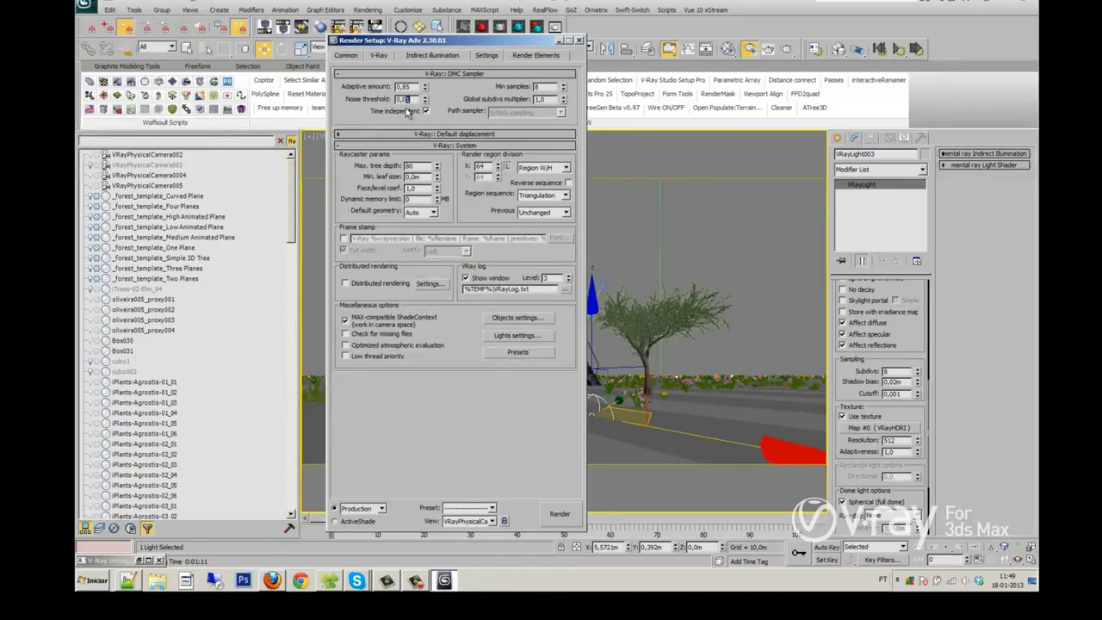
# Step: Set the DMC sampler noise threshold to 0,006 and minimum samples to 12
pyautogui.write('06')
pyautogui.press('Return')
pyautogui.doubleClick(535, 87)
pyautogui.write('12')
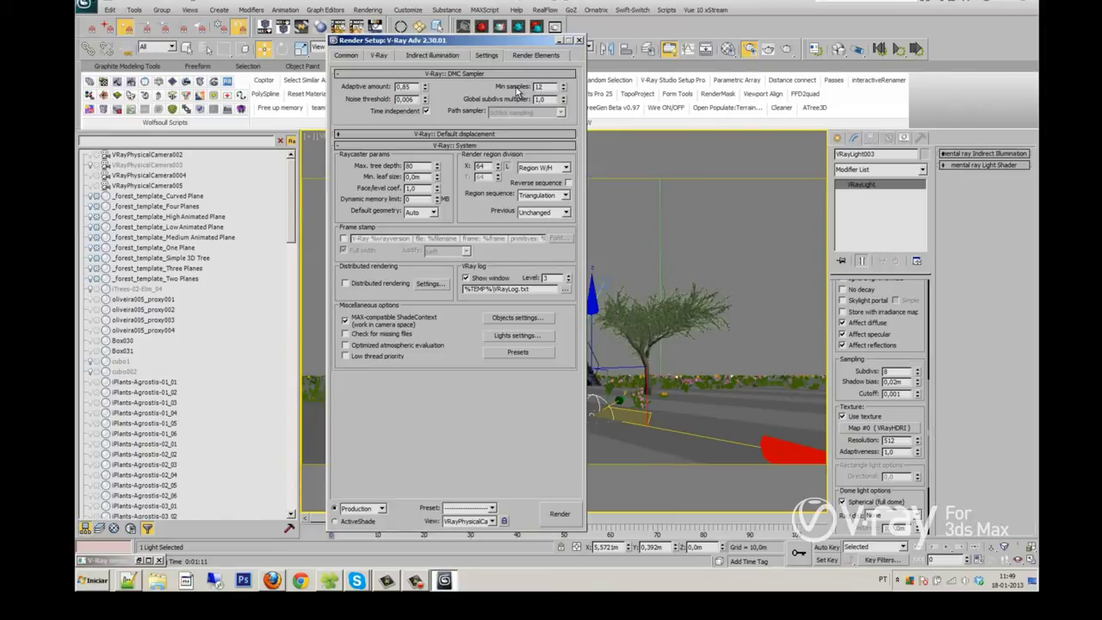
pyautogui.press('Return')
pyautogui.click(536, 54)
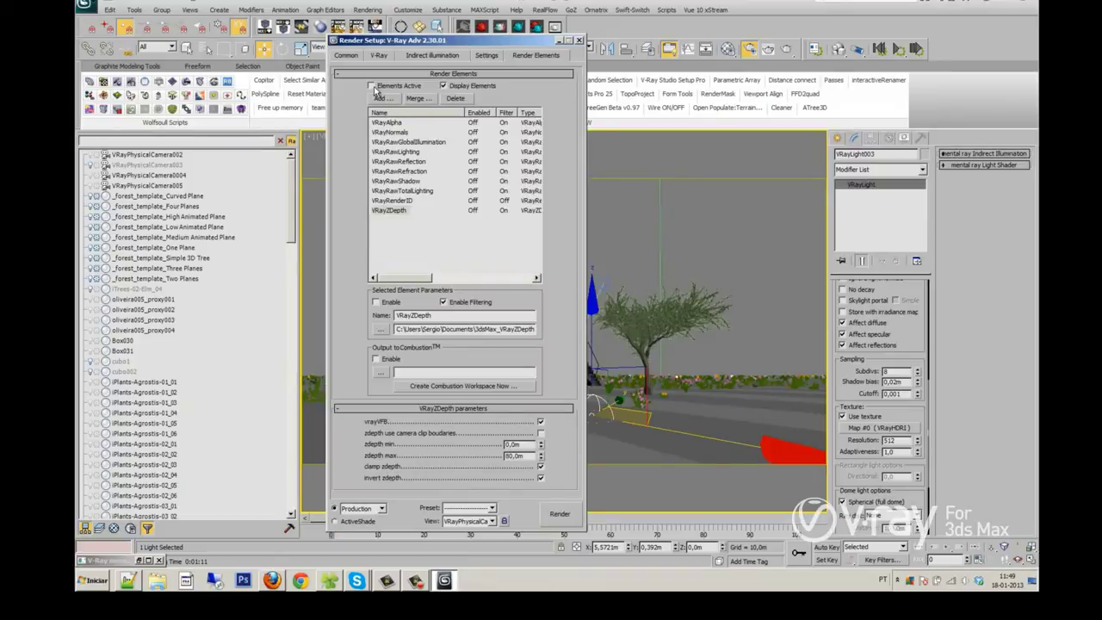
# Step: Activate the render elements and launch the 4000 x 2180 V-Ray render
pyautogui.click(371, 86)
pyautogui.click(559, 514)
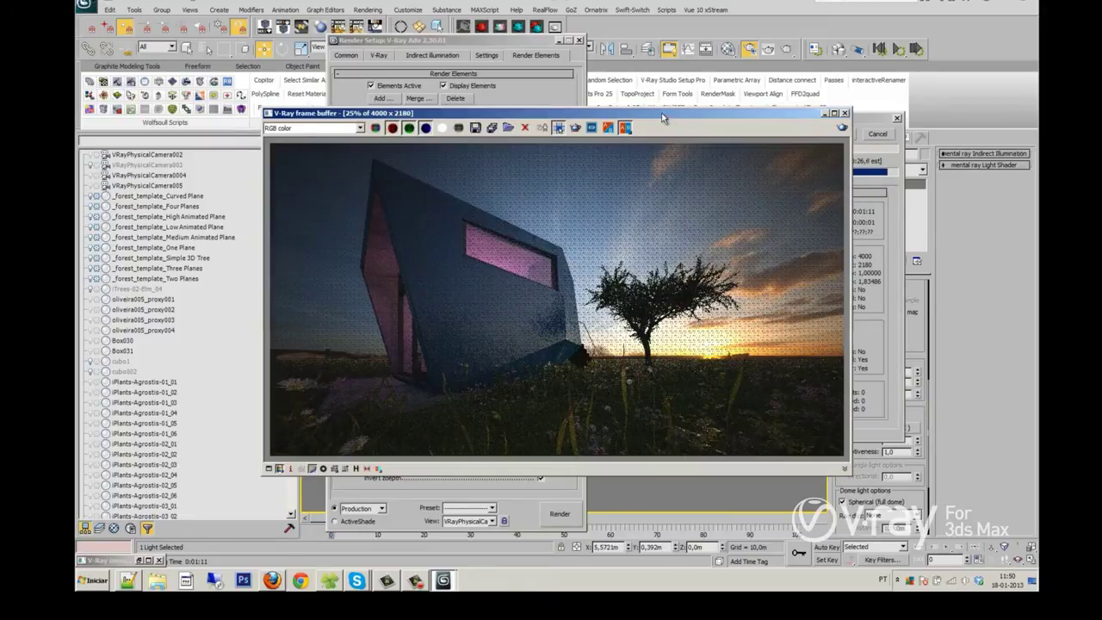
# Step: Move the frame buffer and progress windows aside and let the 4000 x 2180 render finish, then start saving it
pyautogui.moveTo(669, 114); pyautogui.dragTo(563, 100)
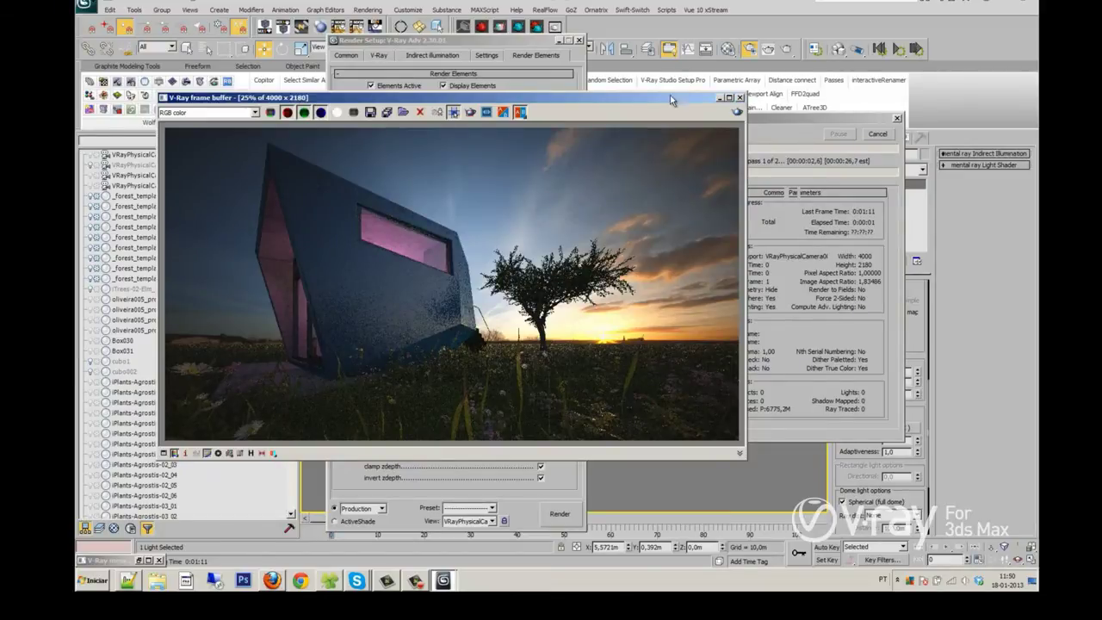
pyautogui.moveTo(671, 100); pyautogui.dragTo(661, 99)
pyautogui.moveTo(783, 120); pyautogui.dragTo(852, 105)
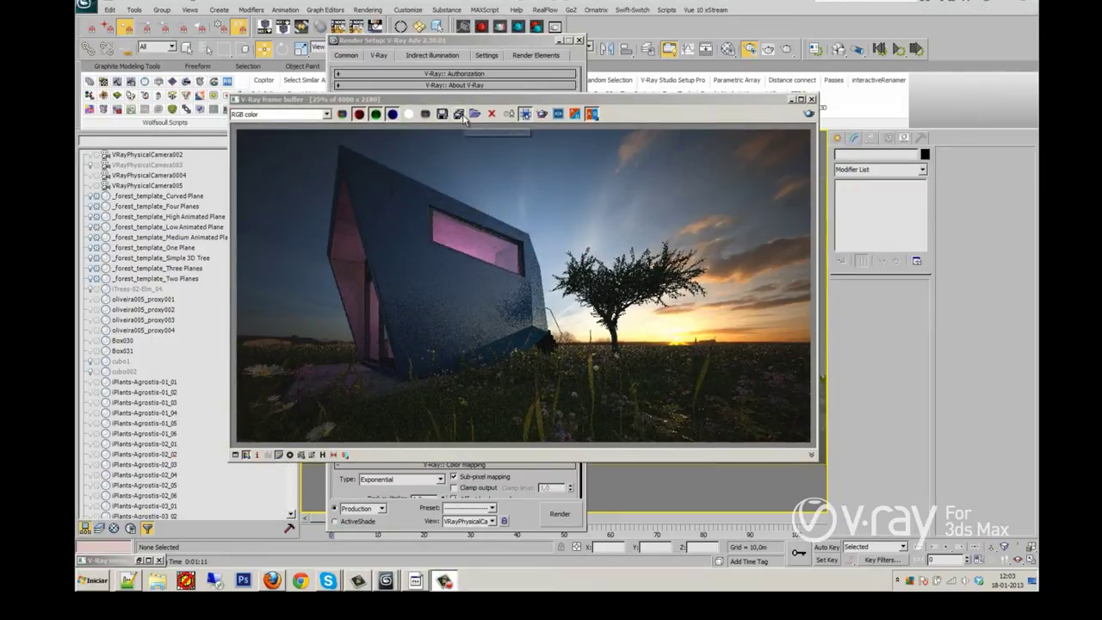
pyautogui.click(463, 116)
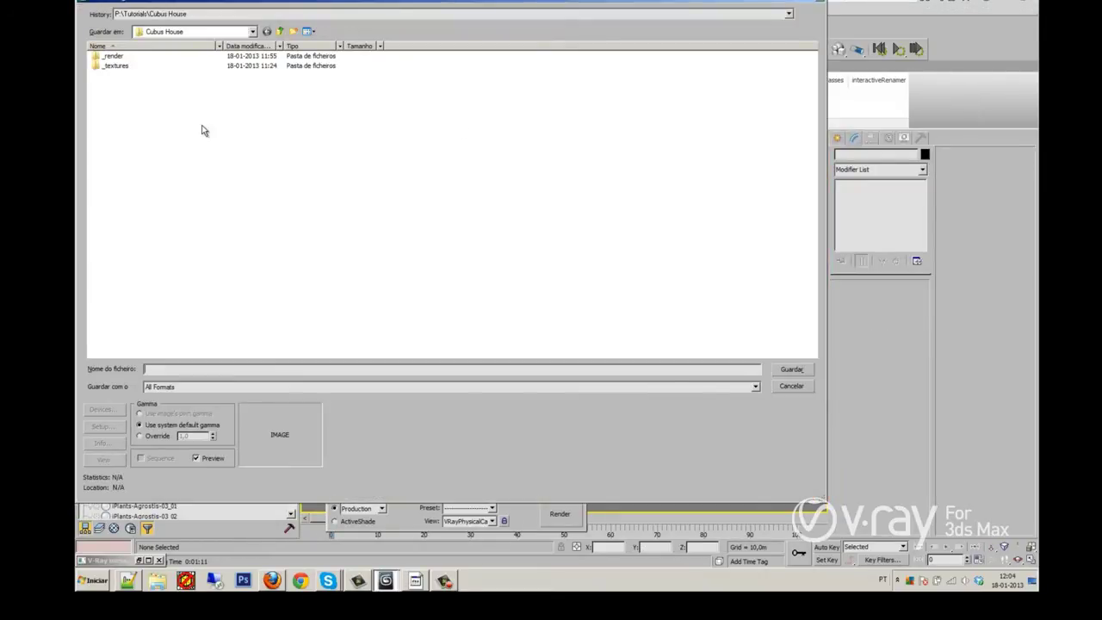
# Step: Navigate the file dialog into _render > _final > Camera_5
pyautogui.click(119, 57)
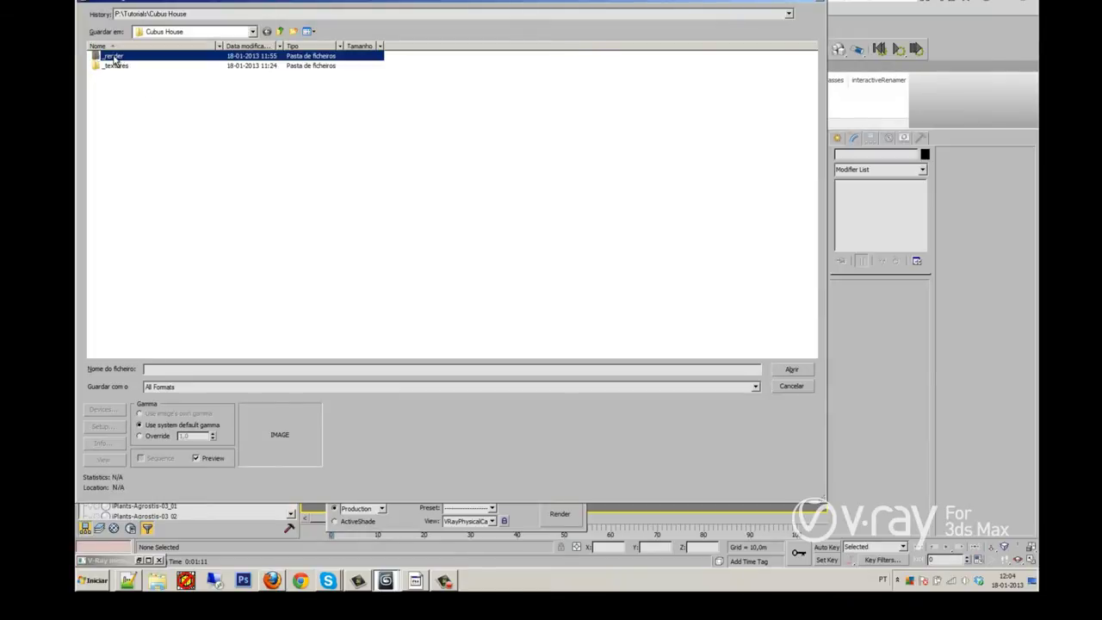
pyautogui.doubleClick(114, 56)
pyautogui.click(110, 57)
pyautogui.doubleClick(109, 57)
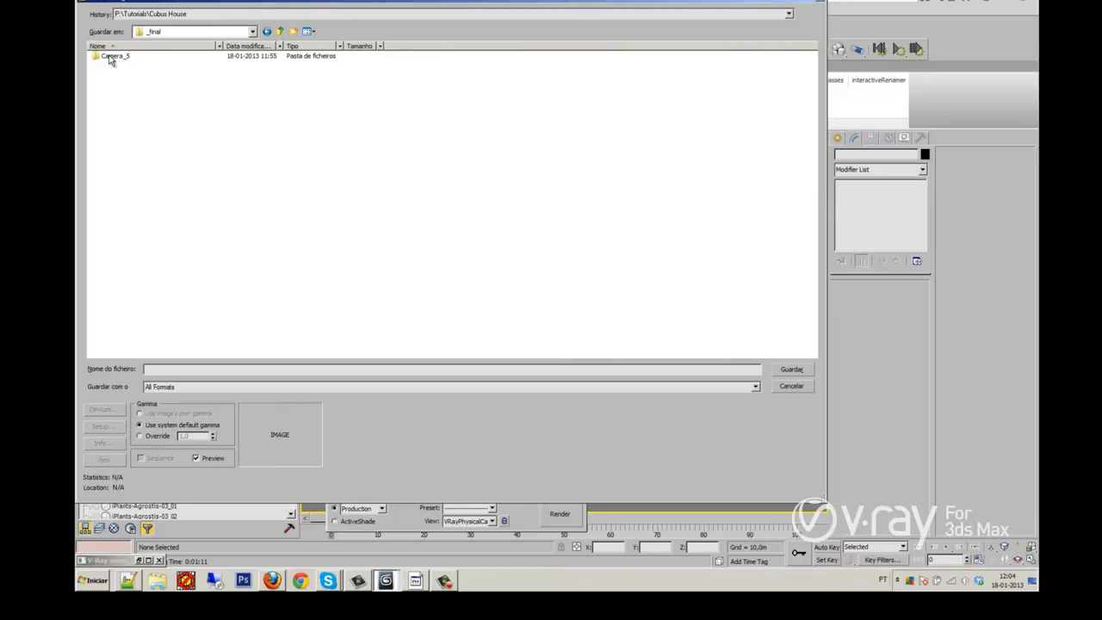
pyautogui.doubleClick(118, 56)
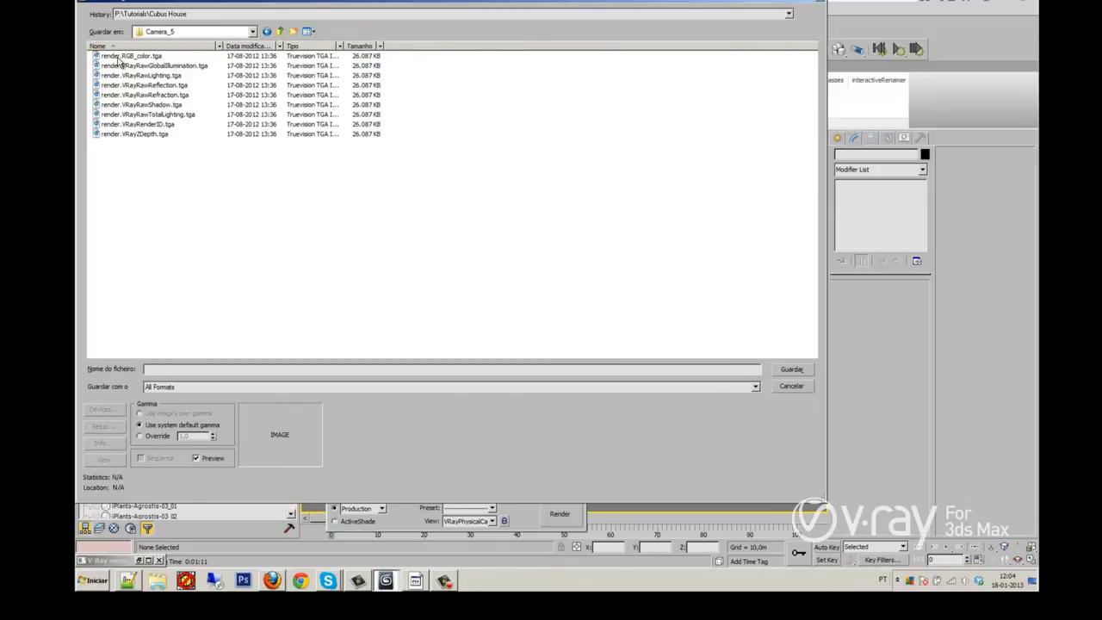
# Step: Preview the VRayRawTotalLighting and RGB_color passes, then bring the Camera_5 Explorer window forward
pyautogui.click(142, 113)
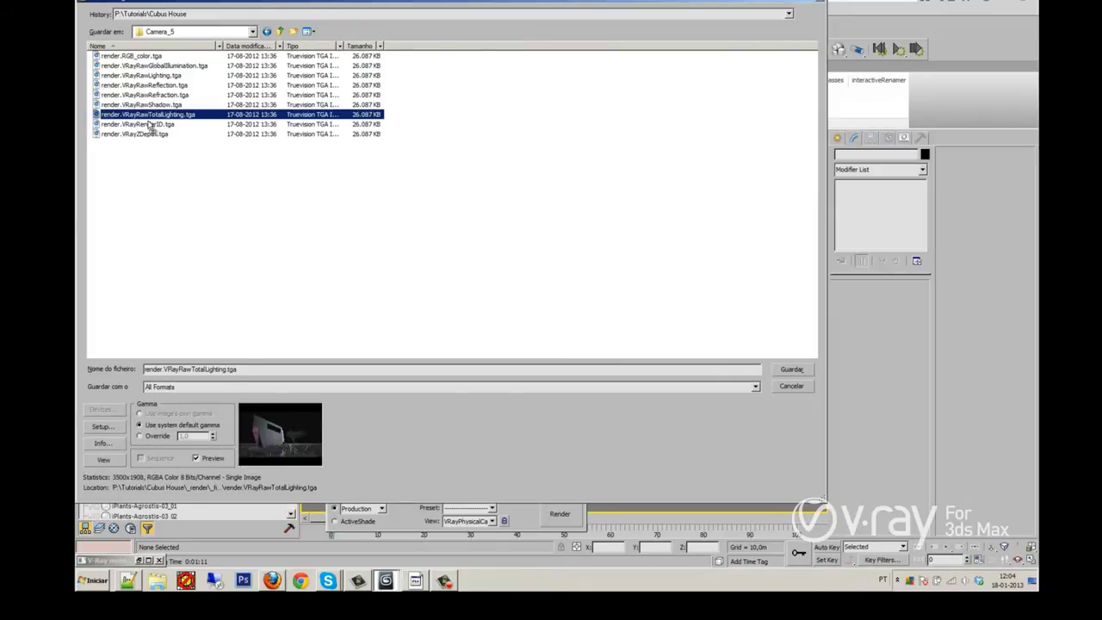
pyautogui.click(142, 56)
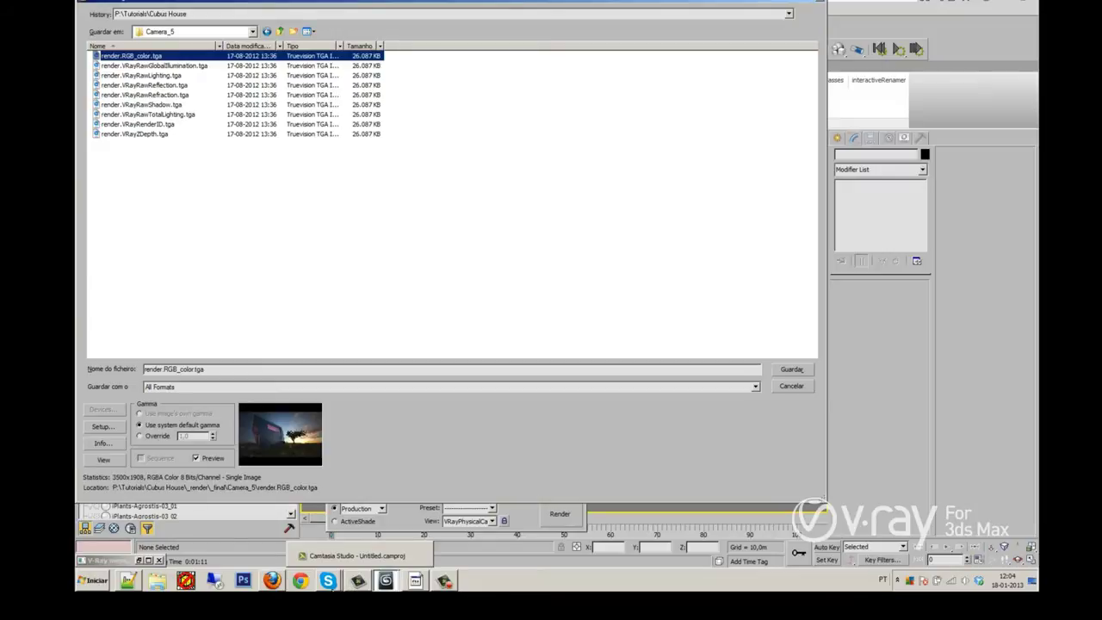
pyautogui.moveTo(275, 583)
pyautogui.click(415, 581)
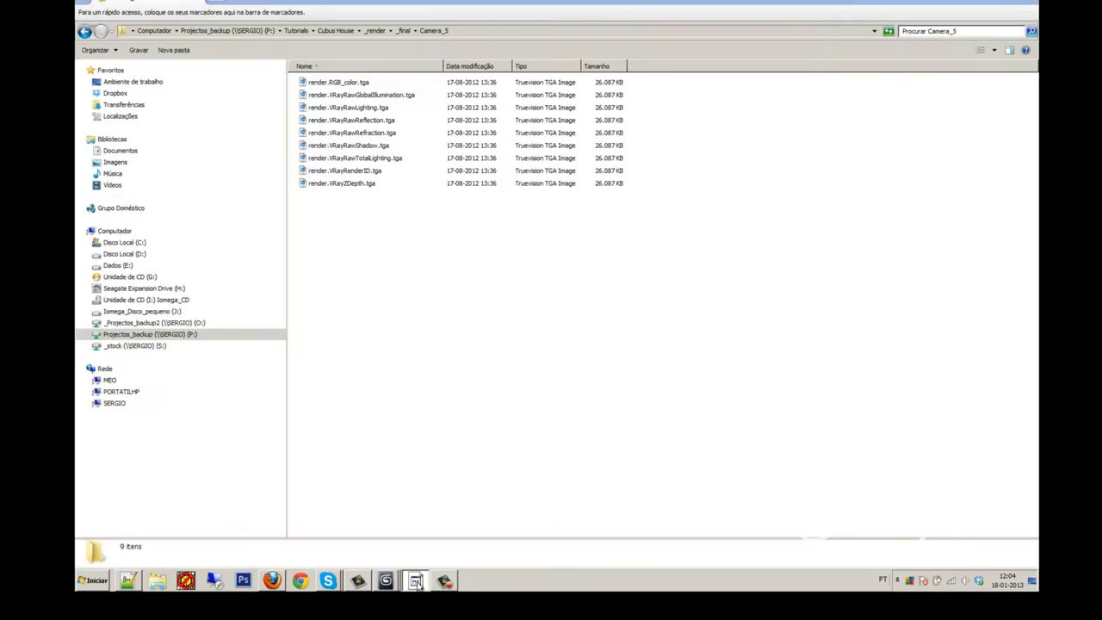
pyautogui.click(359, 83)
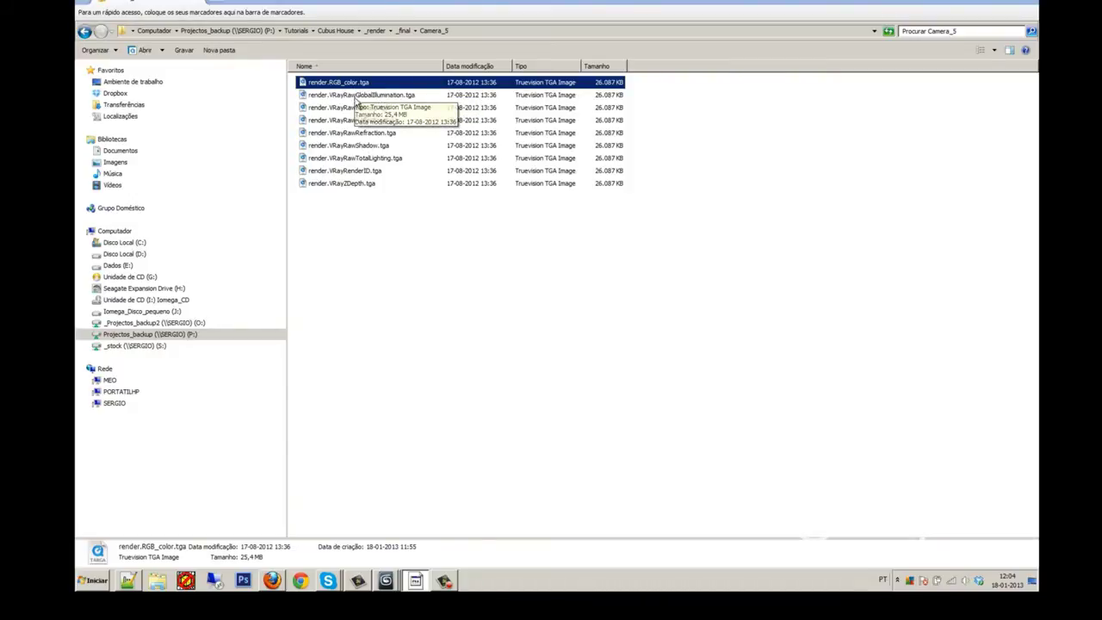
pyautogui.doubleClick(344, 84)
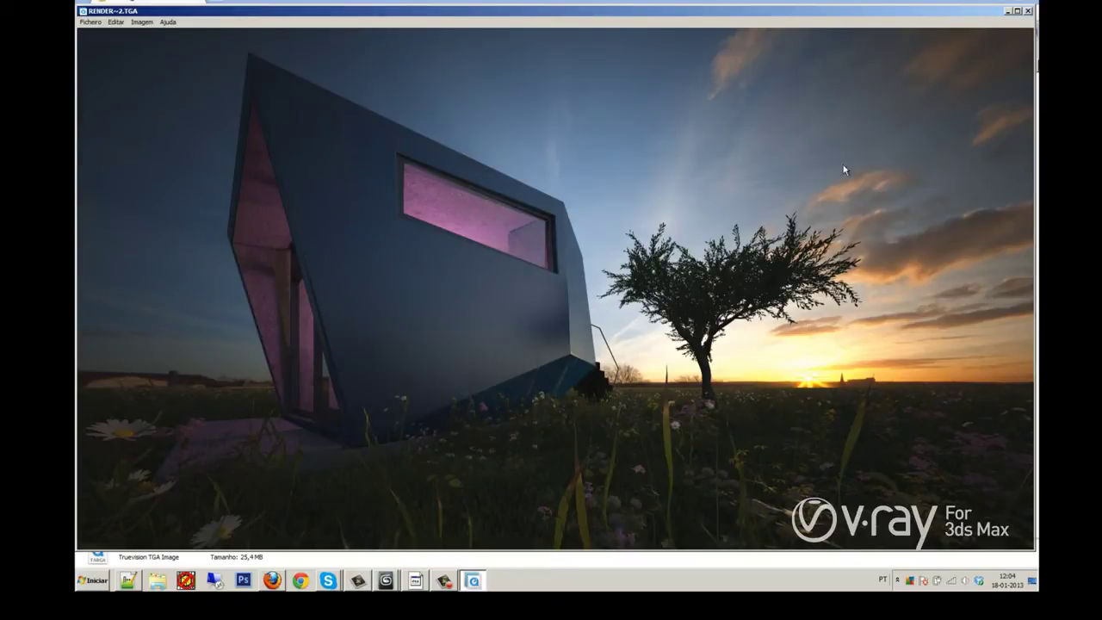
pyautogui.click(1027, 11)
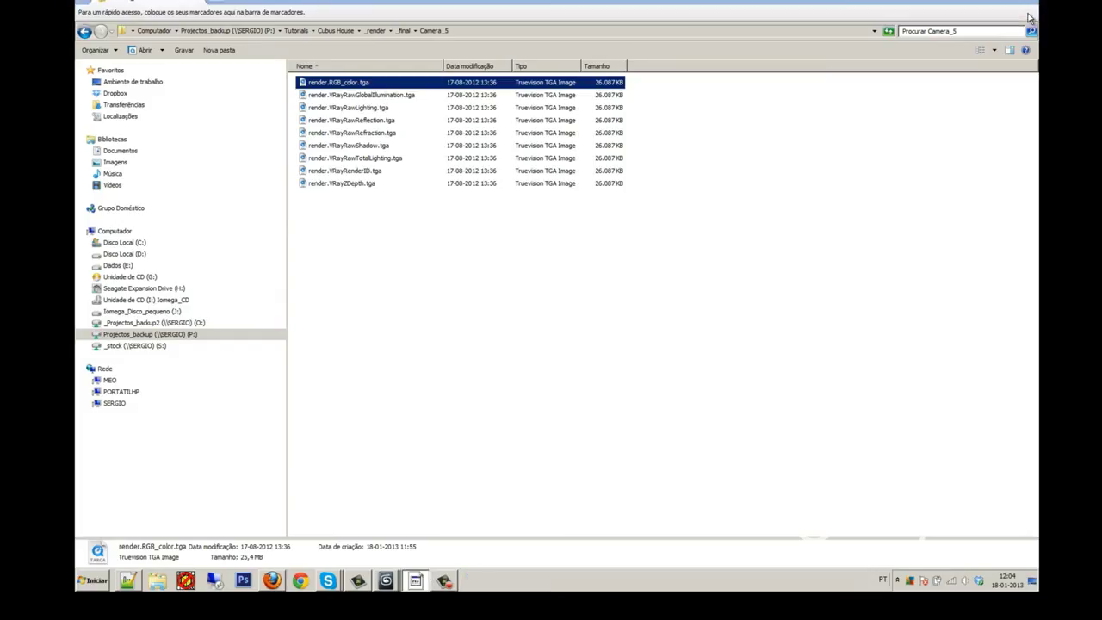
pyautogui.click(378, 97)
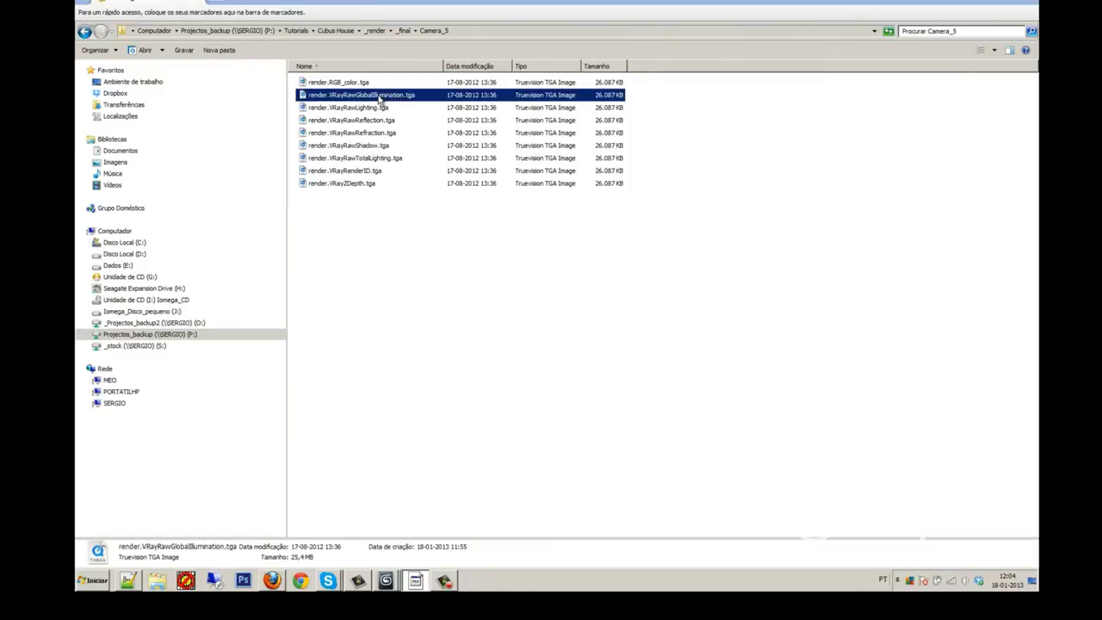
pyautogui.doubleClick(378, 101)
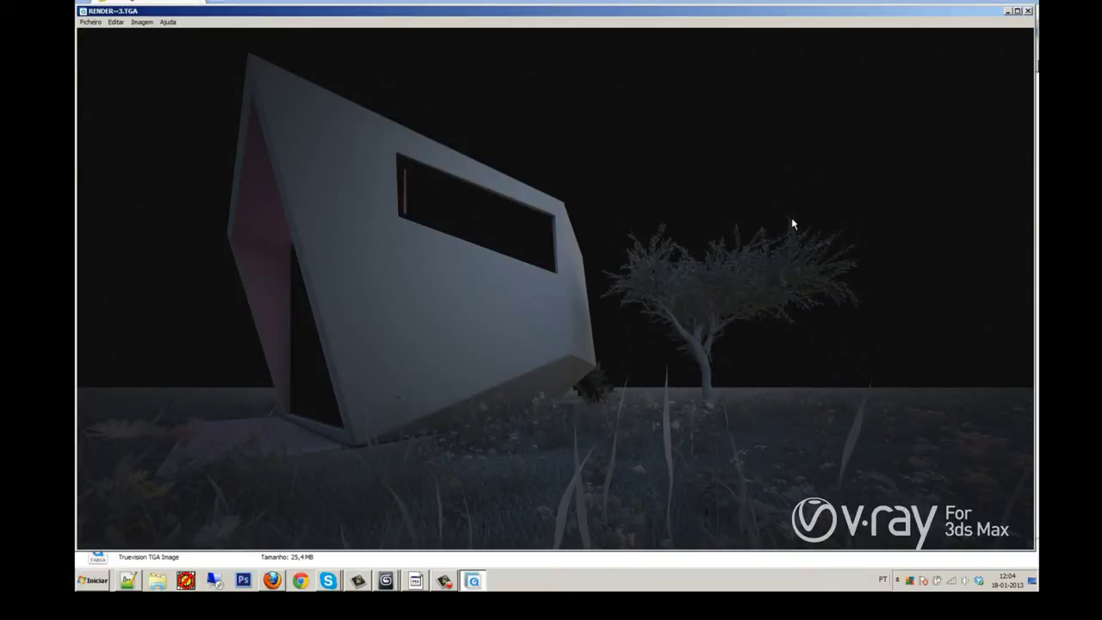
pyautogui.click(1027, 10)
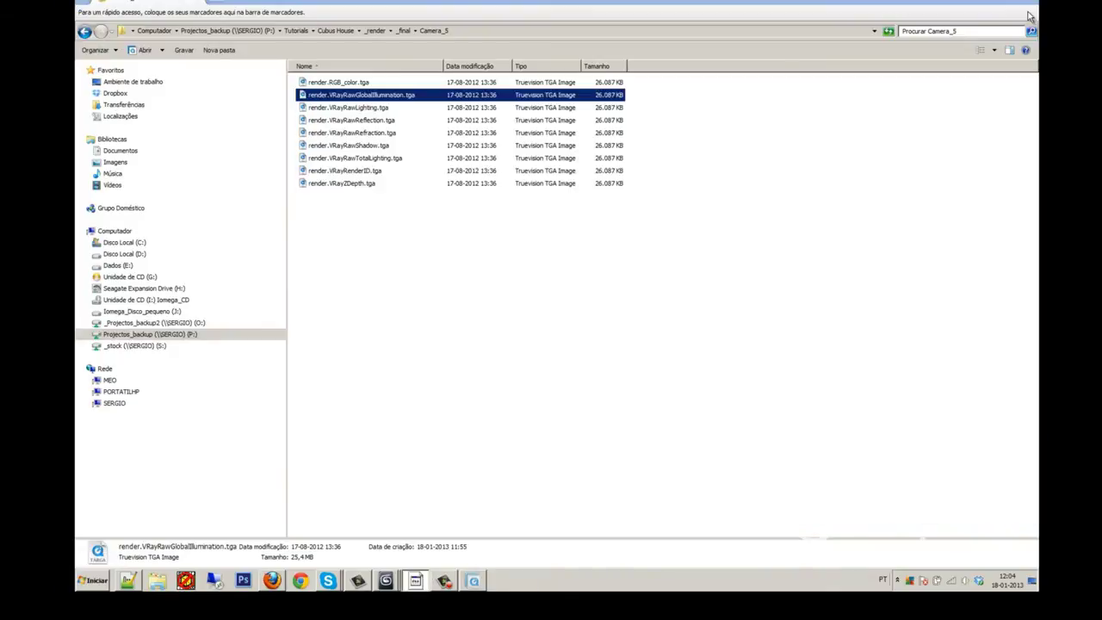
pyautogui.click(361, 109)
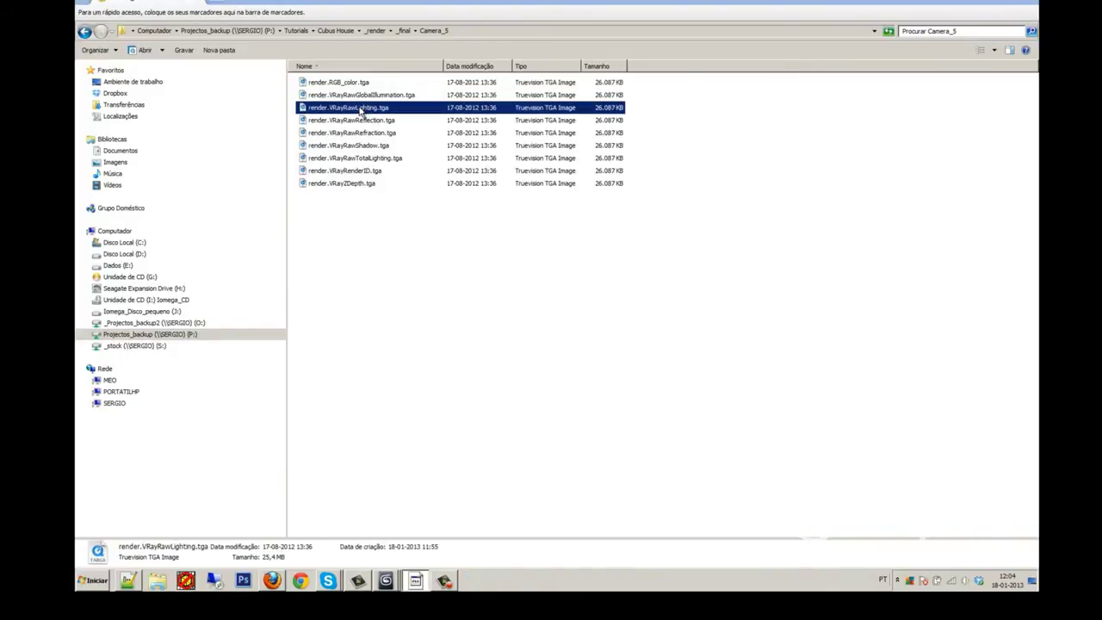
pyautogui.doubleClick(362, 109)
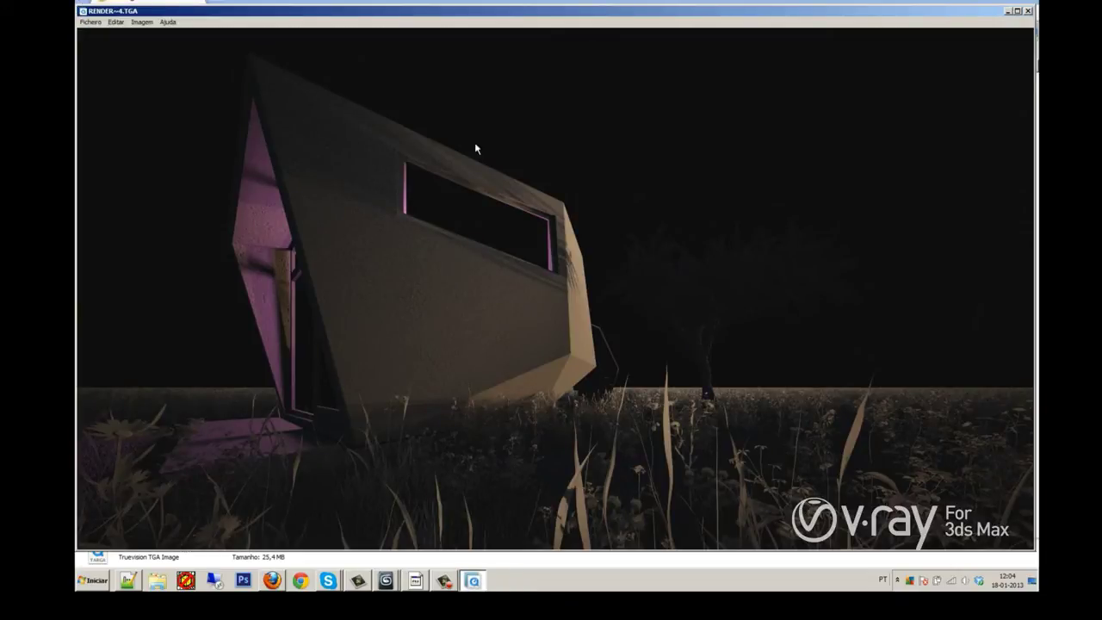
pyautogui.click(1028, 11)
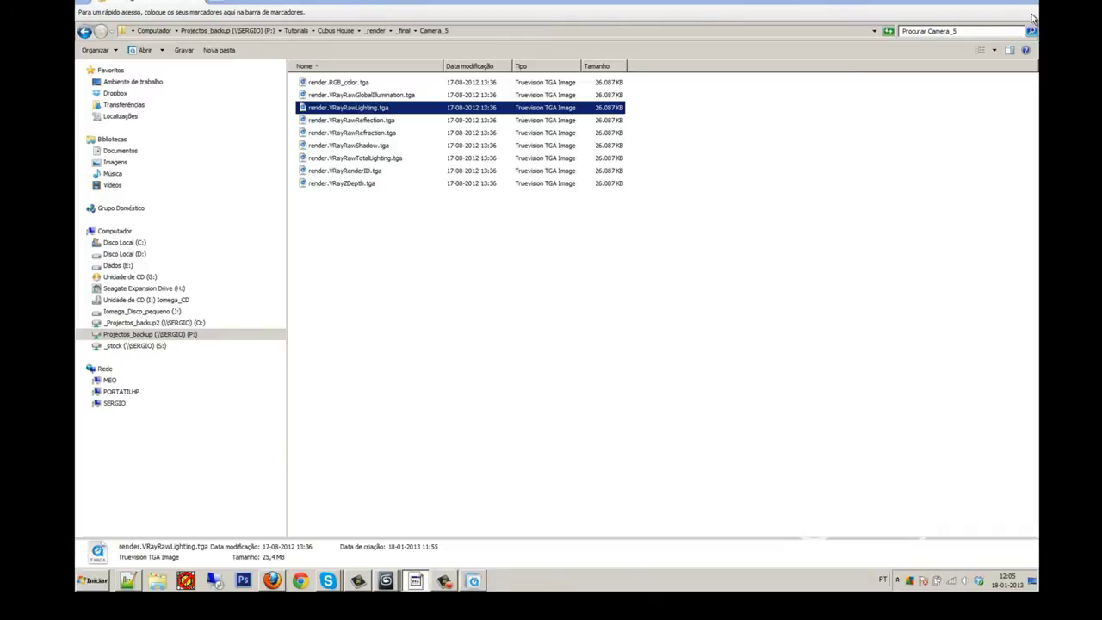
pyautogui.doubleClick(368, 123)
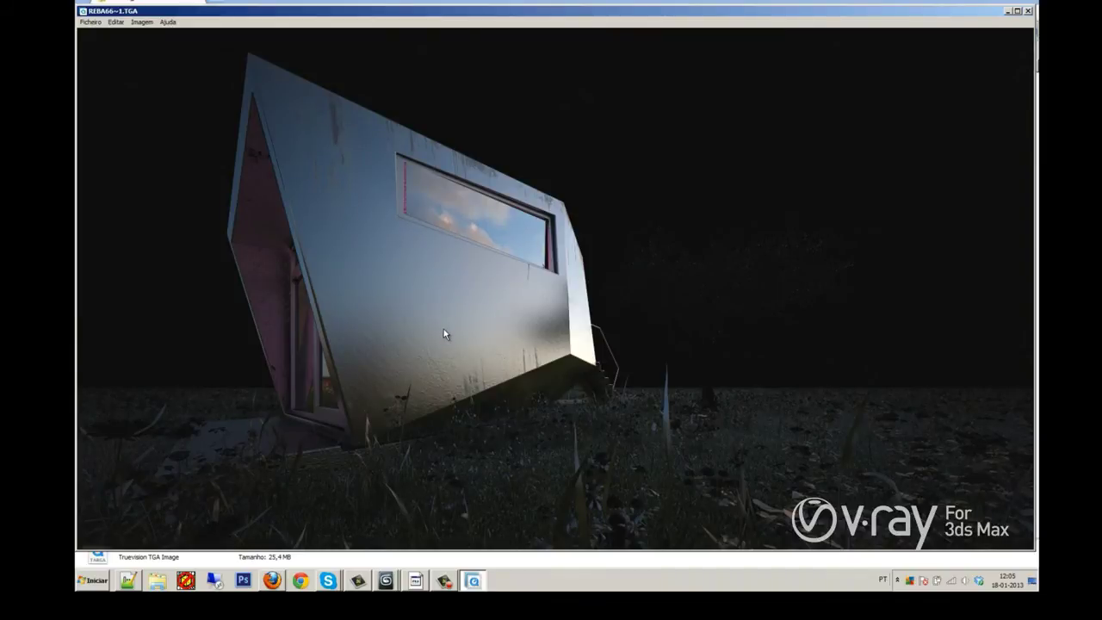
pyautogui.click(1026, 10)
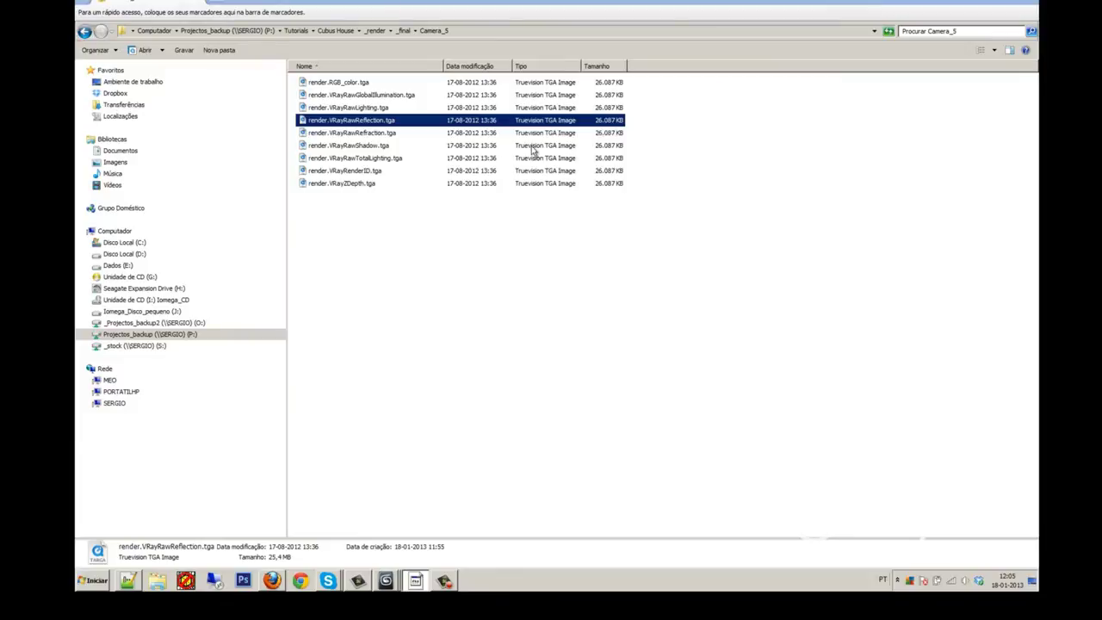
pyautogui.click(373, 135)
pyautogui.doubleClick(373, 136)
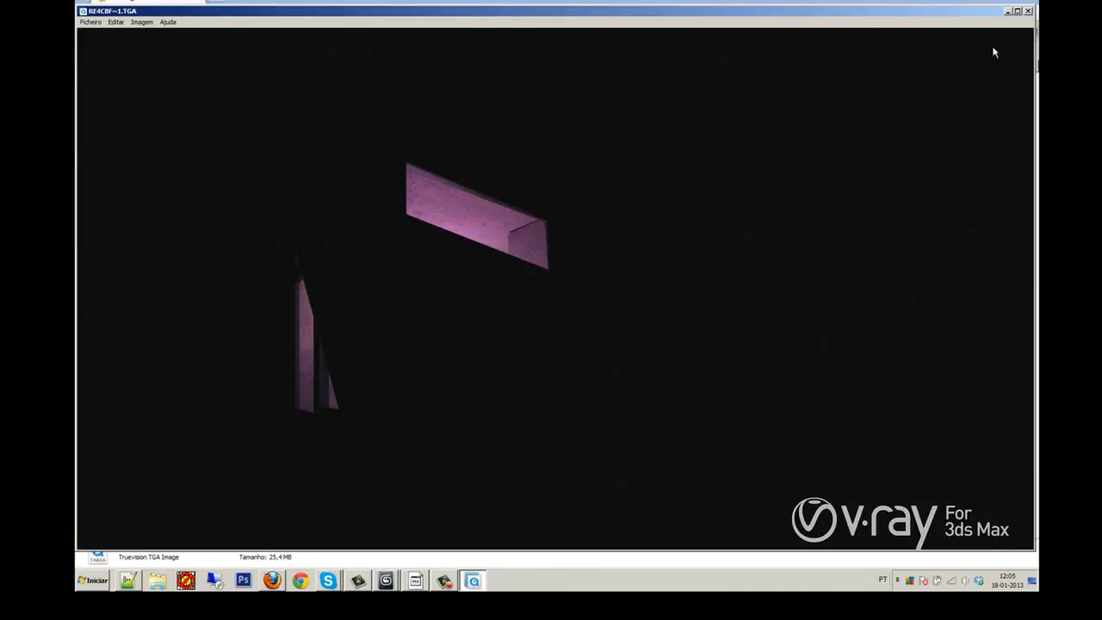
pyautogui.click(1030, 12)
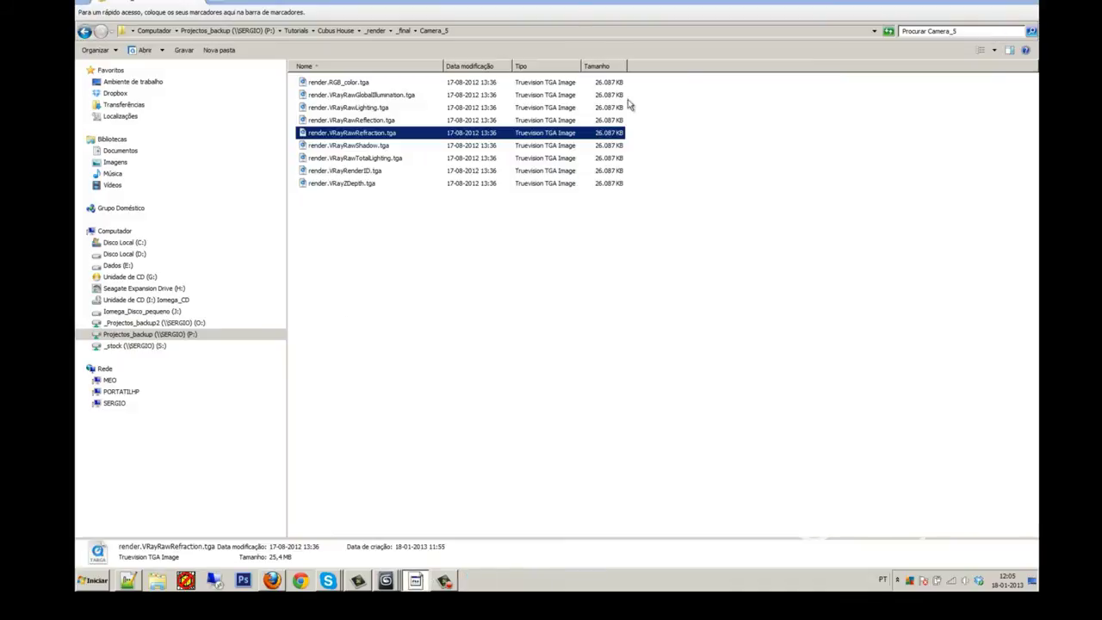
pyautogui.click(370, 147)
pyautogui.doubleClick(370, 146)
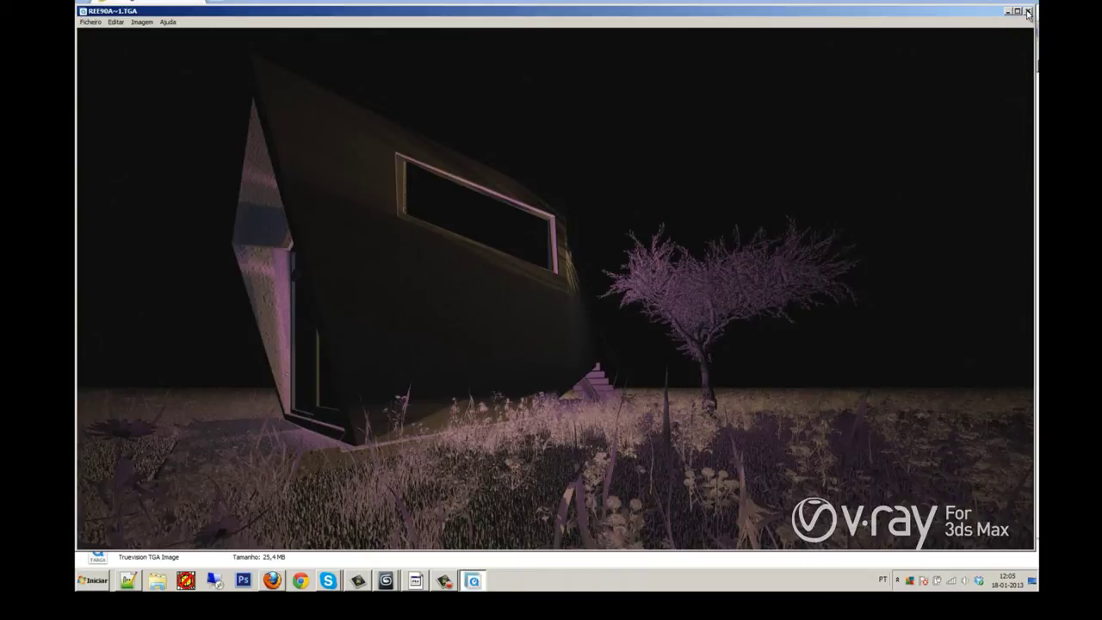
pyautogui.click(1027, 11)
# Step: View and close the VRayRawTotalLighting and VRayRenderID passes in the image viewer
pyautogui.click(375, 160)
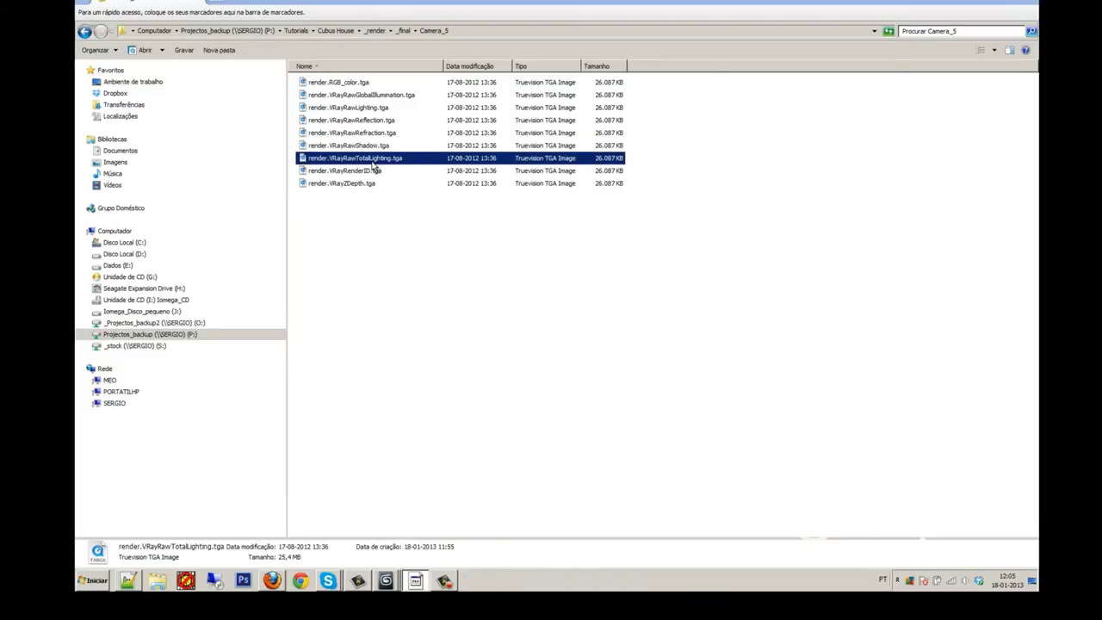
pyautogui.doubleClick(372, 165)
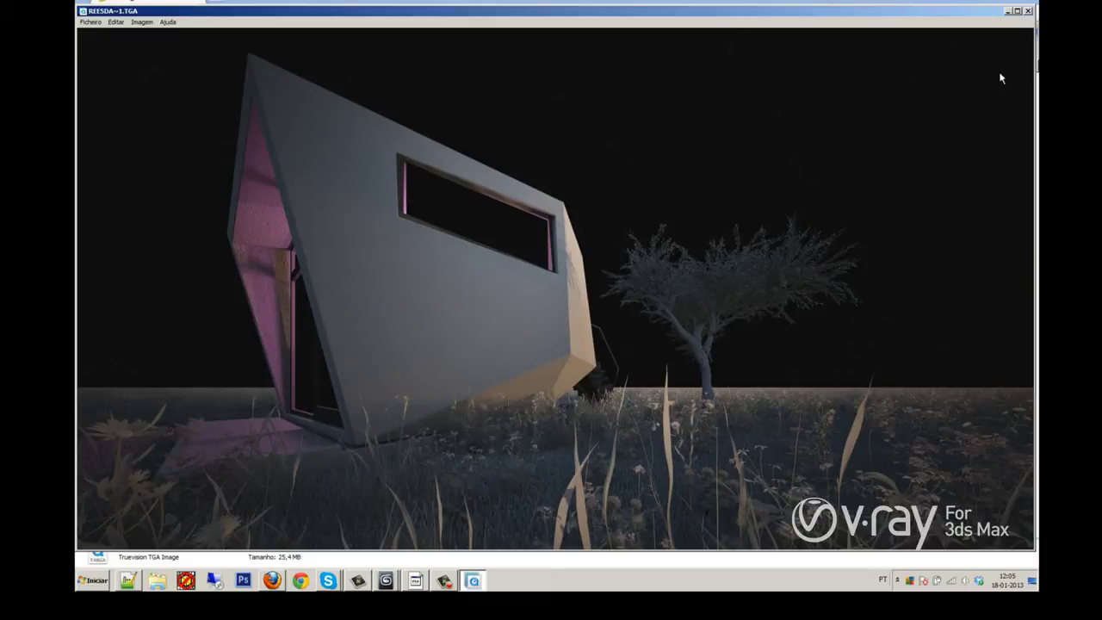
pyautogui.click(1027, 11)
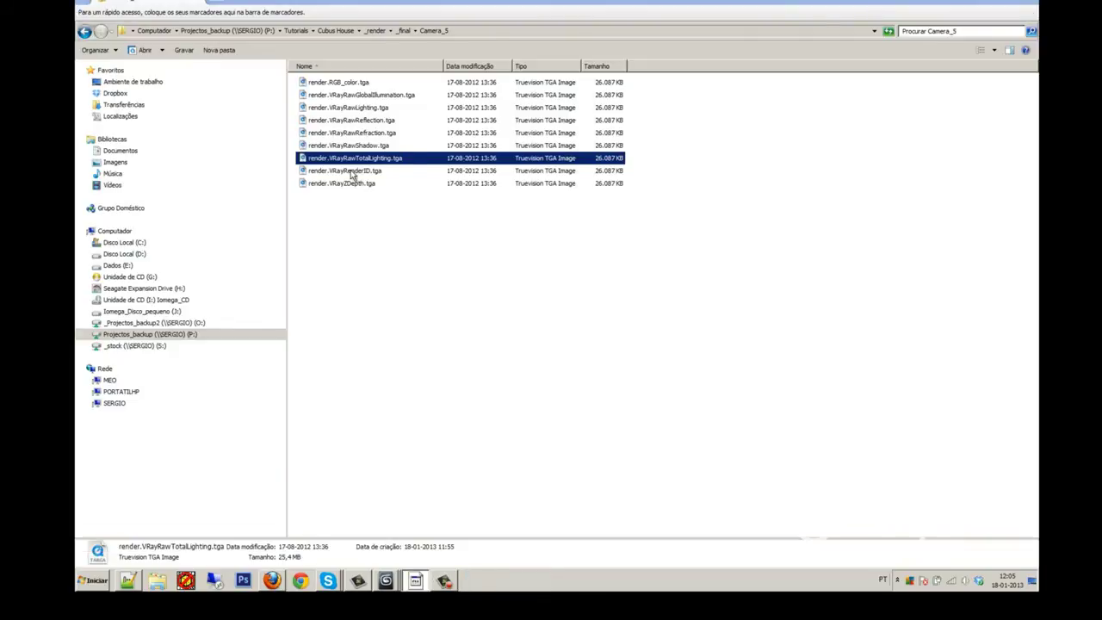
pyautogui.doubleClick(352, 172)
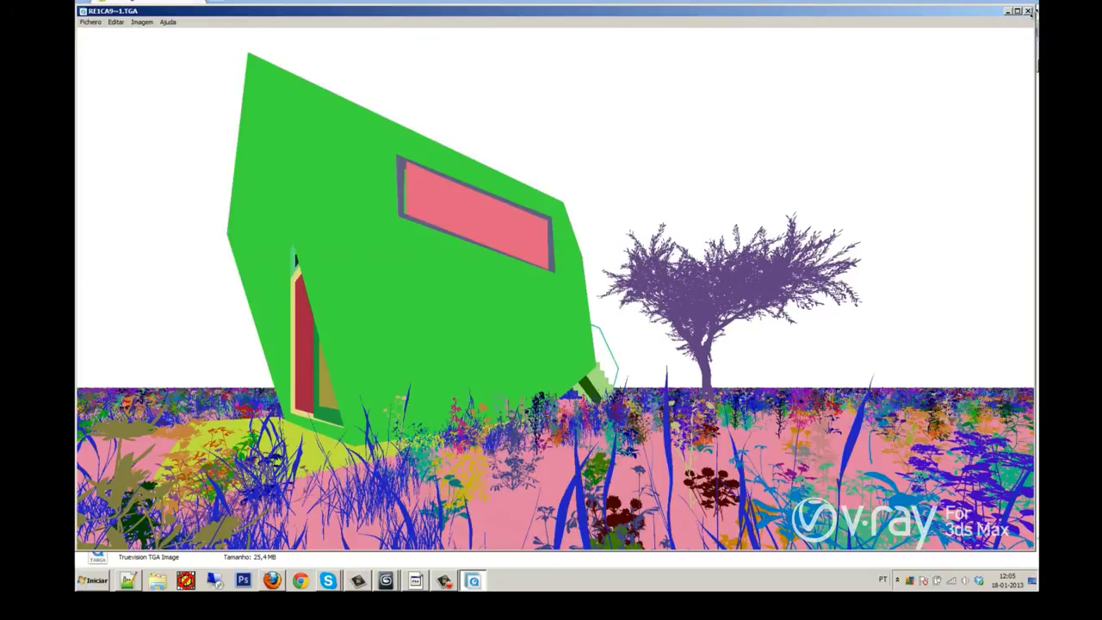
pyautogui.click(1028, 11)
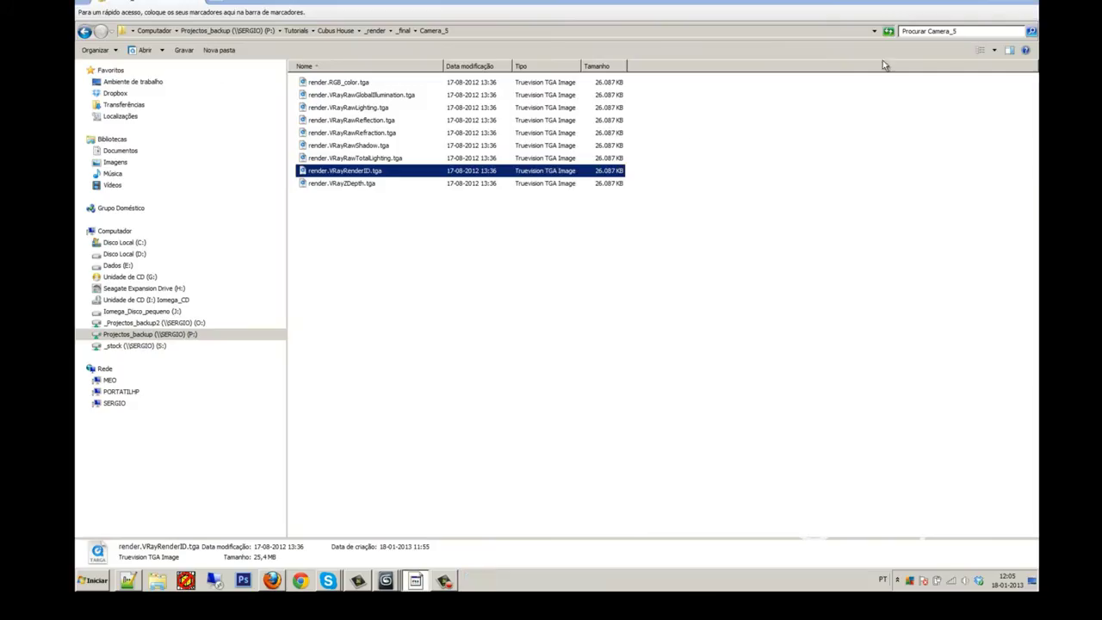
# Step: View and close the VRayZDepth pass, then open render.RGB_color.tga
pyautogui.click(342, 184)
pyautogui.doubleClick(343, 188)
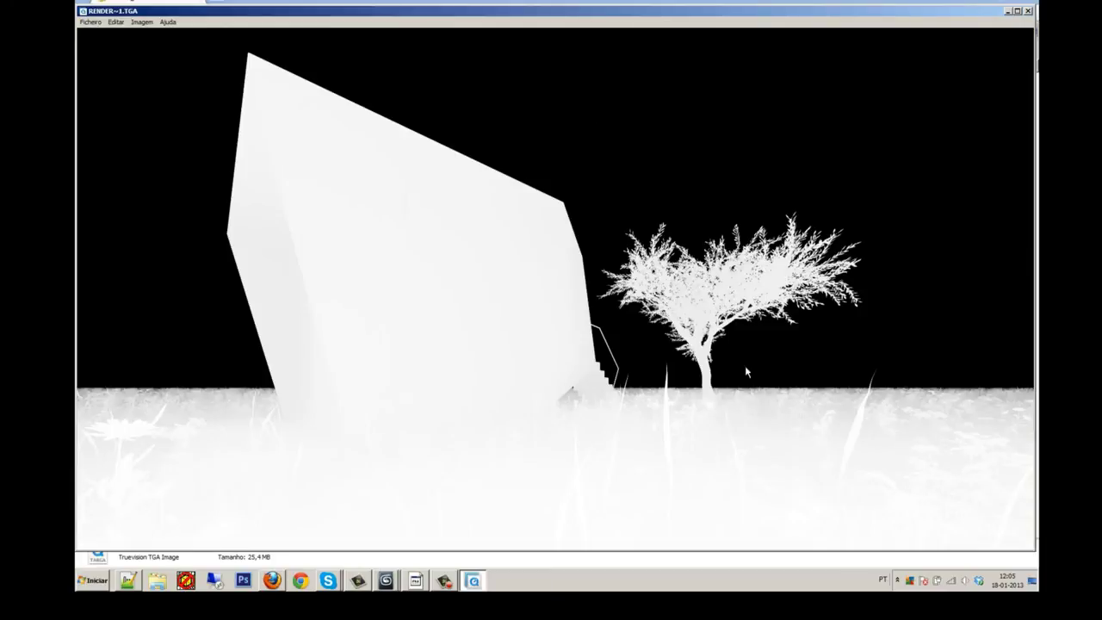
pyautogui.click(1028, 12)
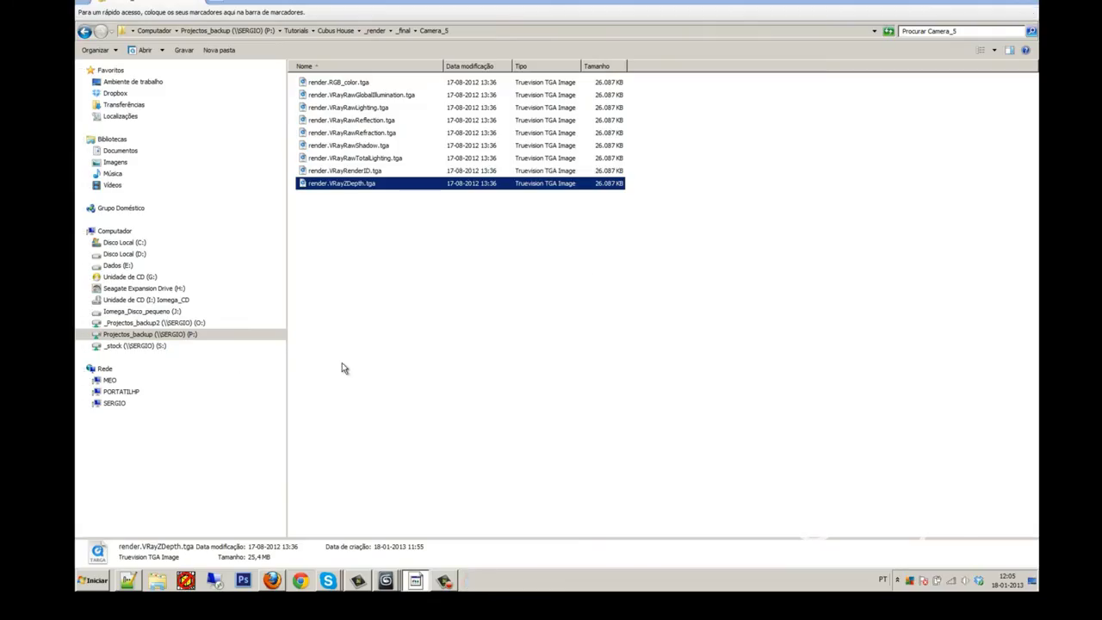
pyautogui.click(352, 83)
pyautogui.doubleClick(354, 85)
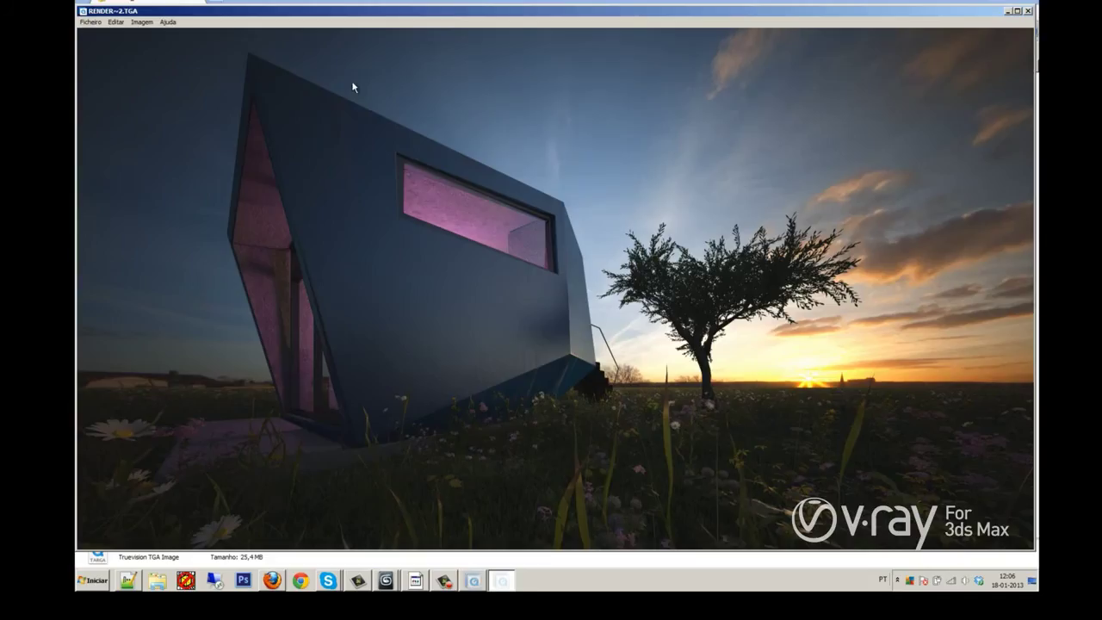